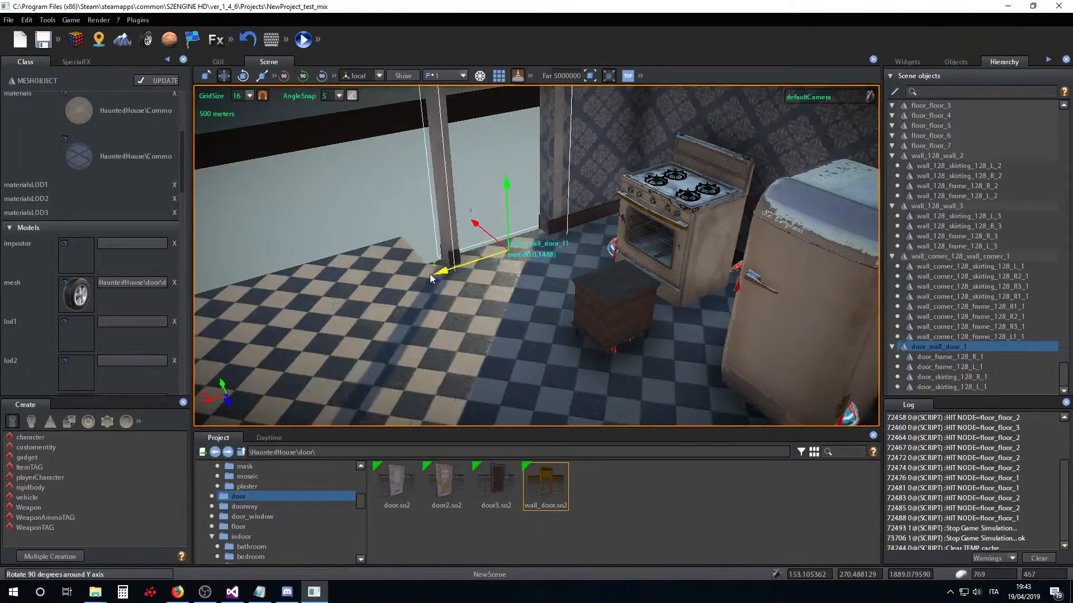
Rotate the selected doorway wall around the Y axis in 90-degree increments so it lines up with the kitchen walls
right_drag(499, 287, 498, 246)
click(301, 81)
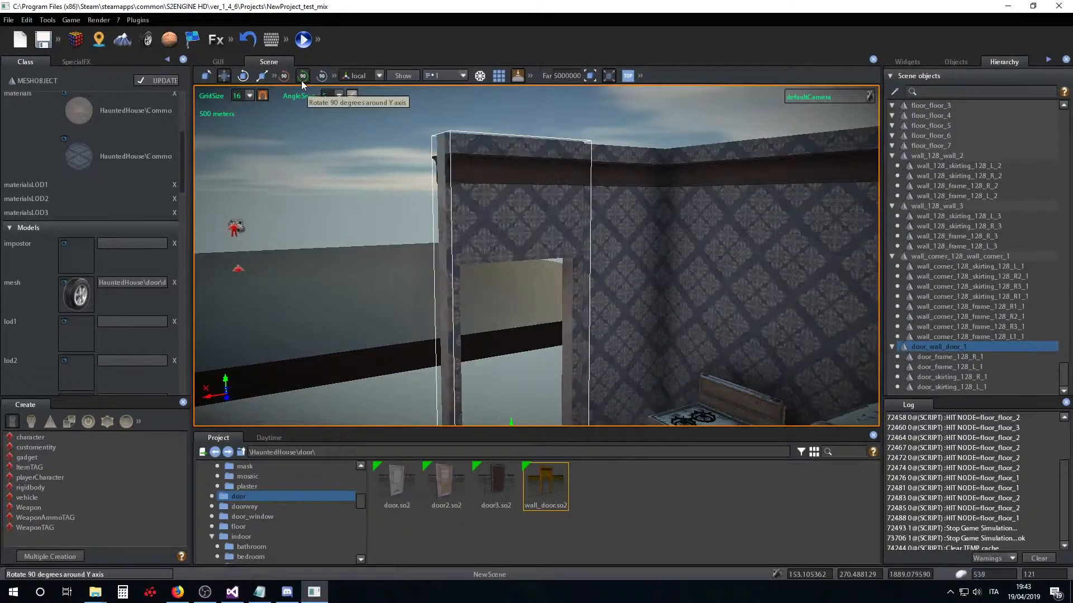
right_drag(454, 246, 542, 313)
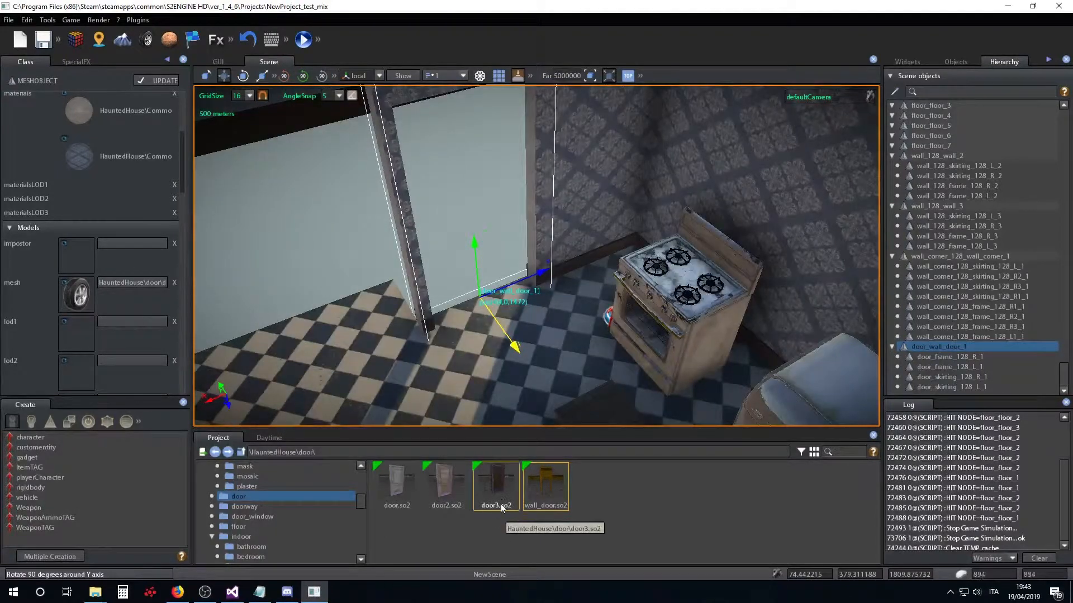
Place the door3.so2 prefab near the doorway and rotate it around the Y axis in 90-degree increments to match the opening
drag(501, 498, 445, 362)
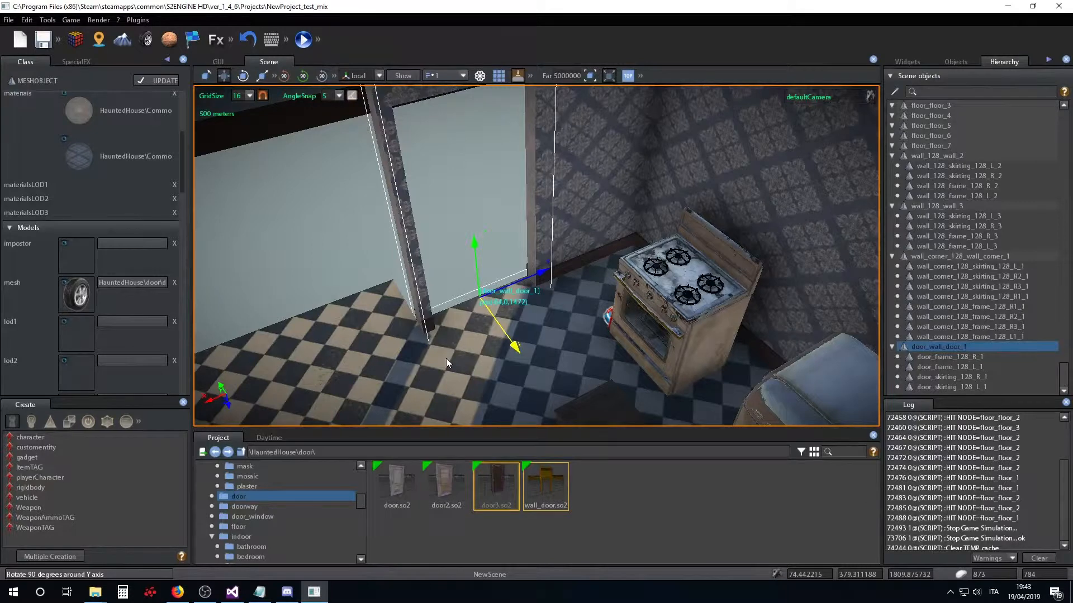
drag(446, 363, 446, 362)
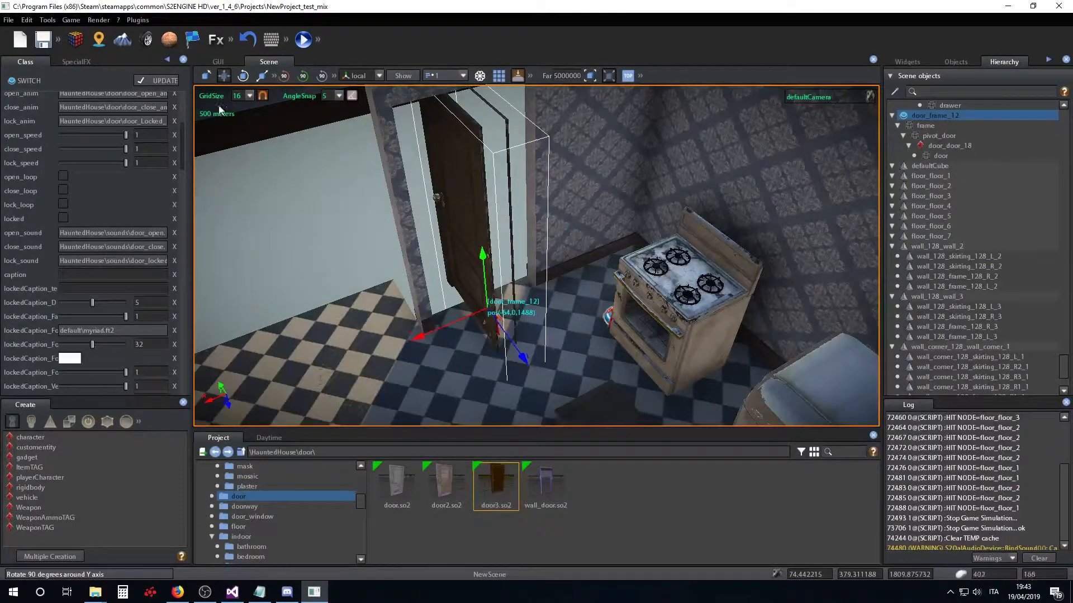
click(304, 77)
click(305, 76)
click(304, 77)
click(306, 77)
click(305, 78)
Move the door into the wall opening at position -64, 0, 1488
right_drag(407, 327, 430, 331)
key(a)
mouse_move(470, 289)
mouse_down()
mouse_move(437, 276)
mouse_move(467, 279)
mouse_up()
right_drag(467, 279, 477, 233)
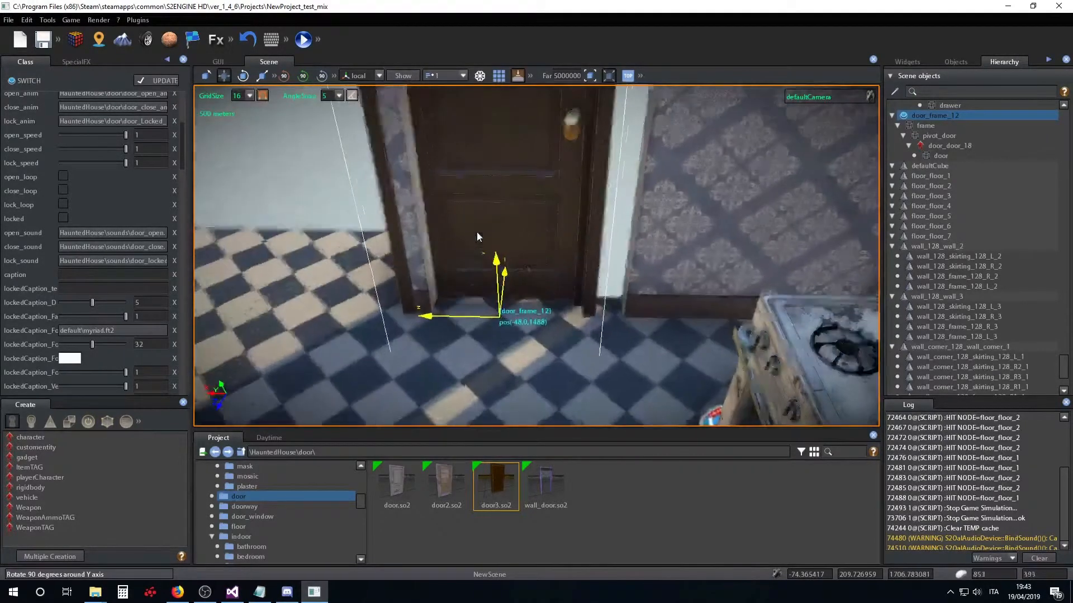
drag(433, 310, 440, 311)
key(a)
right_drag(456, 320, 564, 287)
key(s)
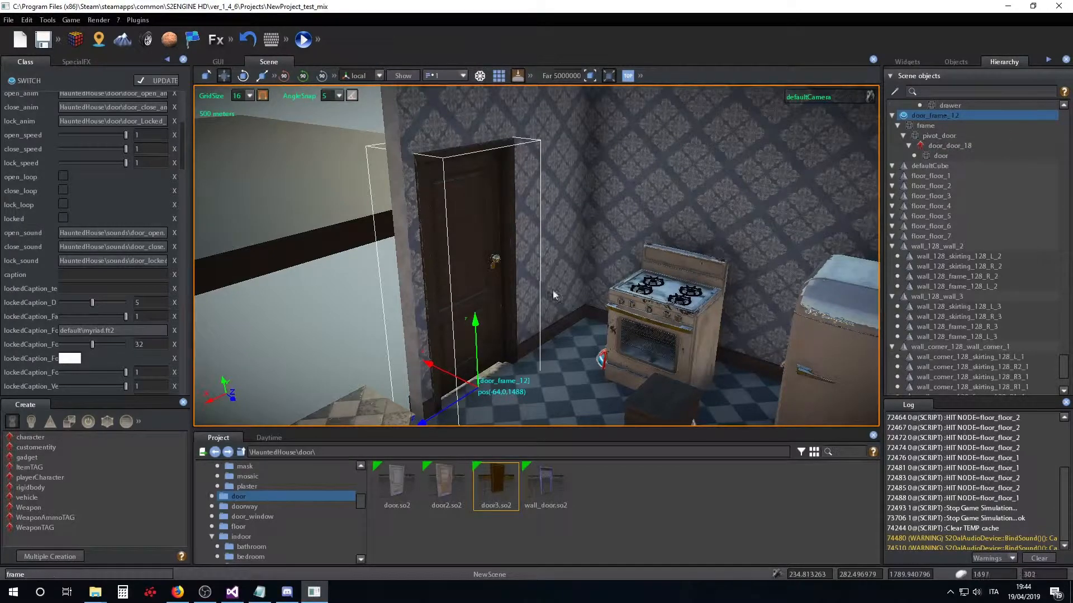
Display the switch-type classes available for object creation
scroll(562, 278, up, 2)
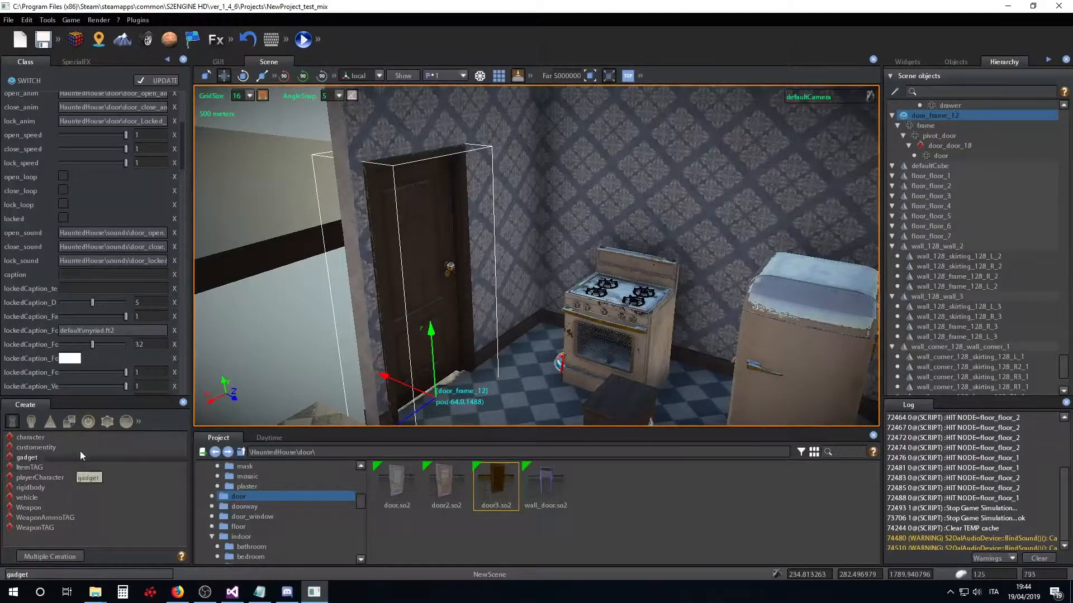
click(87, 422)
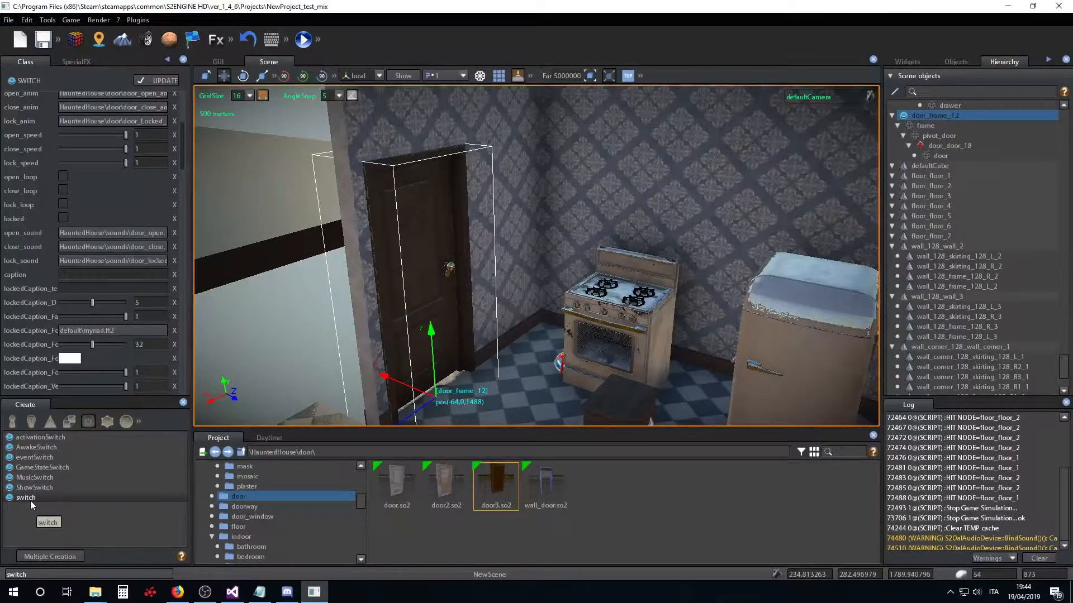
right_drag(511, 274, 487, 270)
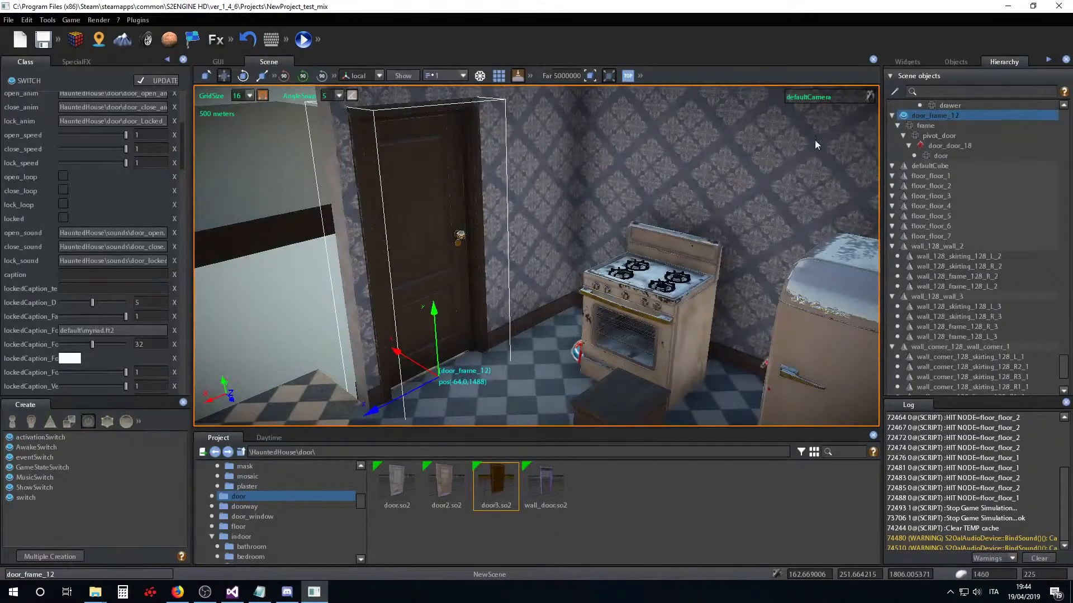
Compare the model and render properties of the door_frame_12 switch with those of its door_door_18 rigid body
key(ctrl+z)
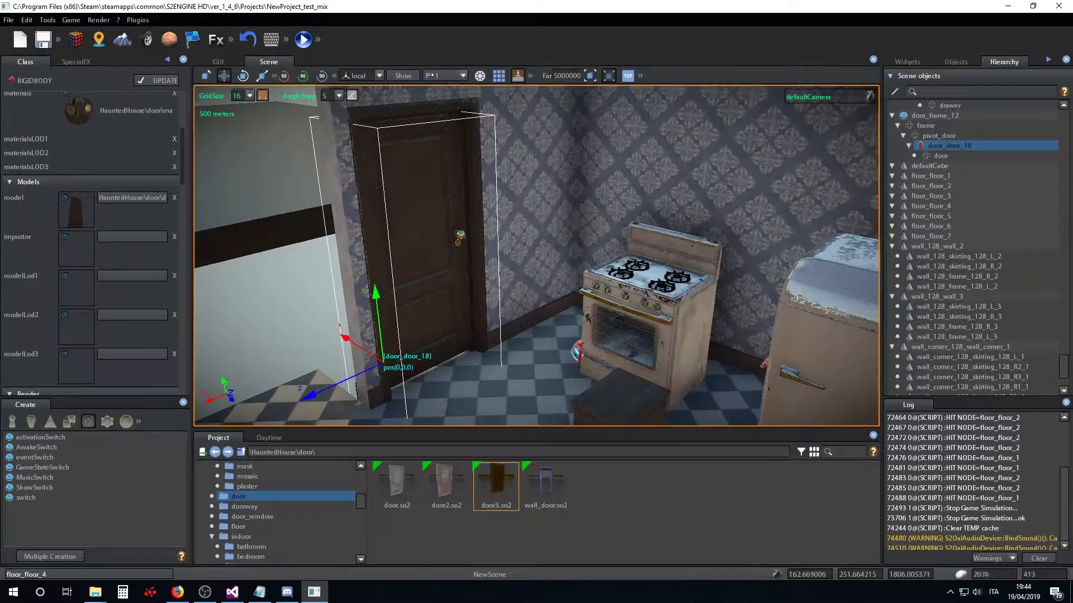
click(934, 115)
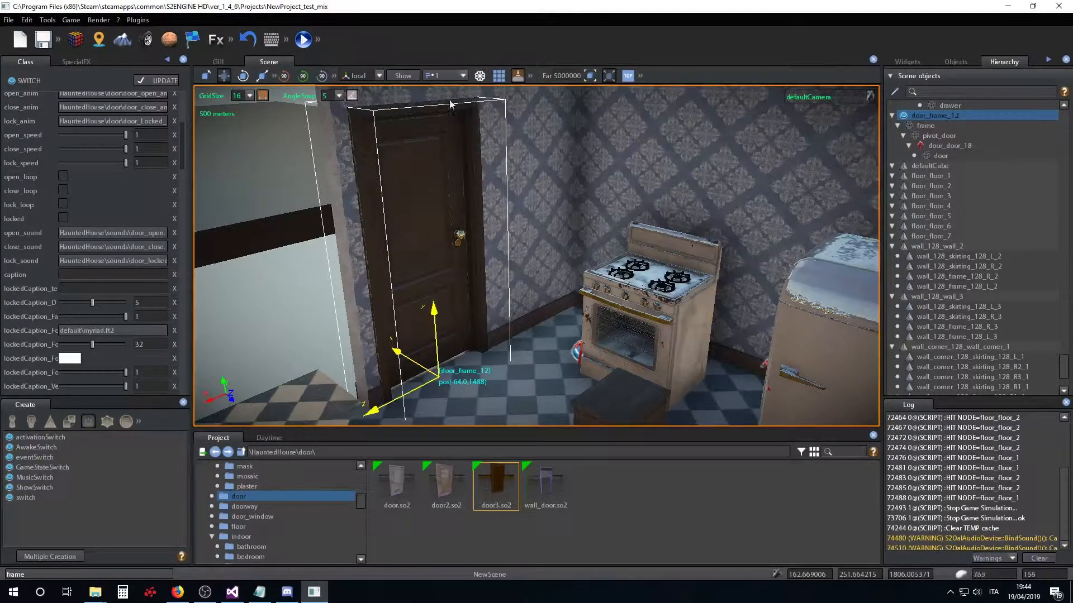
scroll(156, 234, up, 5)
scroll(109, 193, down, 6)
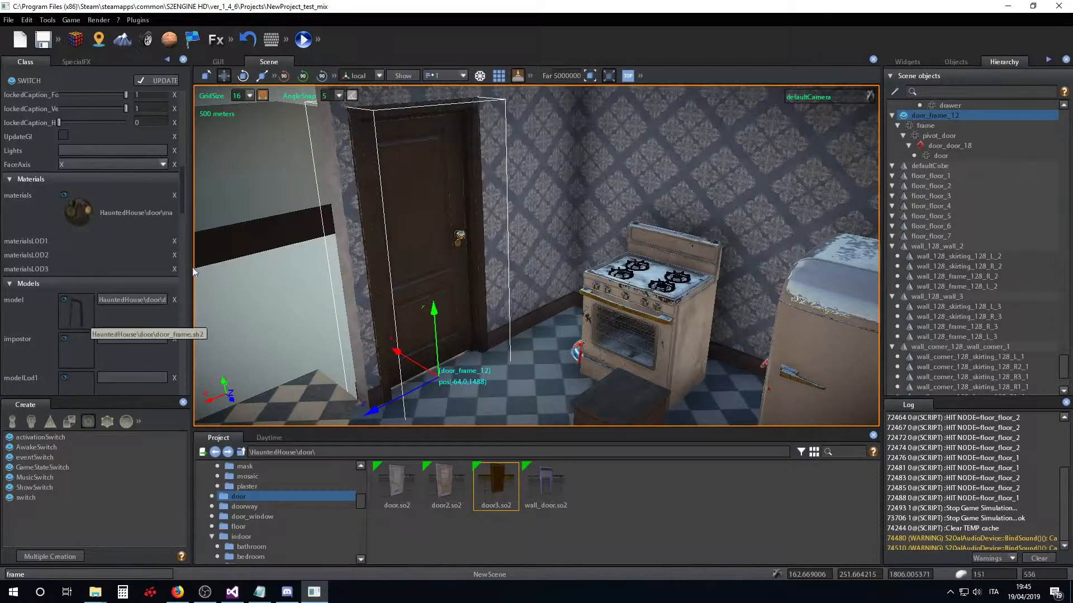
click(949, 146)
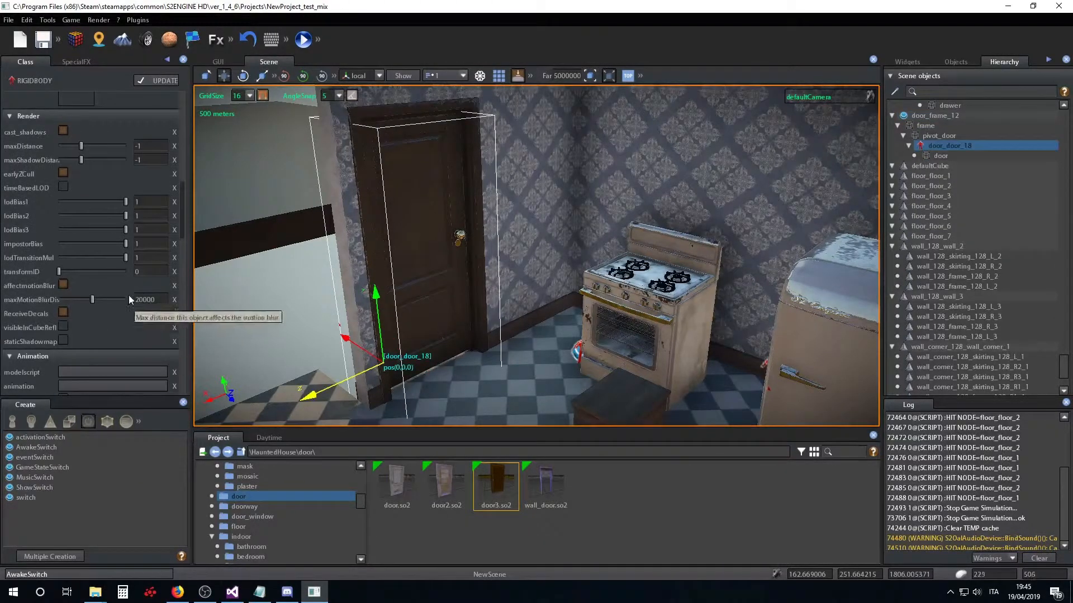
scroll(129, 294, down, 9)
scroll(130, 299, up, 6)
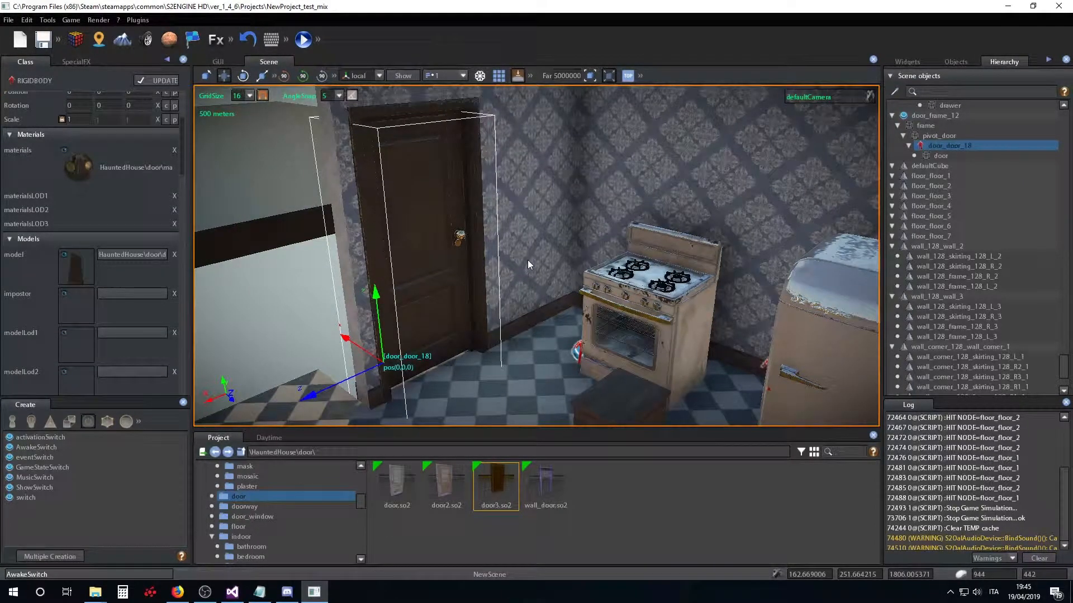
Select the door_frame_12 switch and send it the ACTION message twice to test opening and closing the door
right_drag(546, 250, 502, 260)
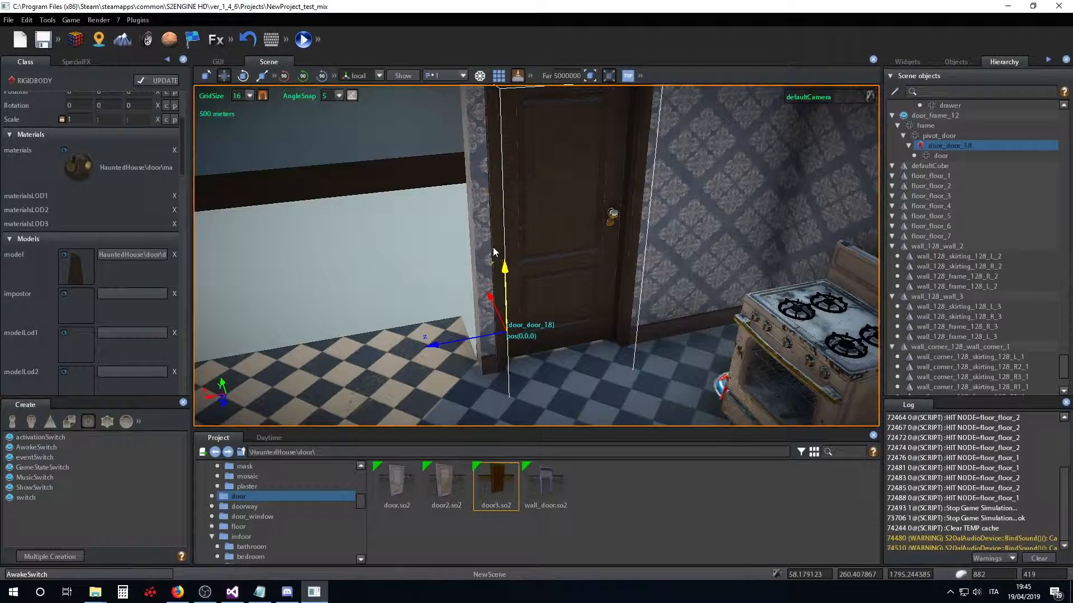
click(592, 299)
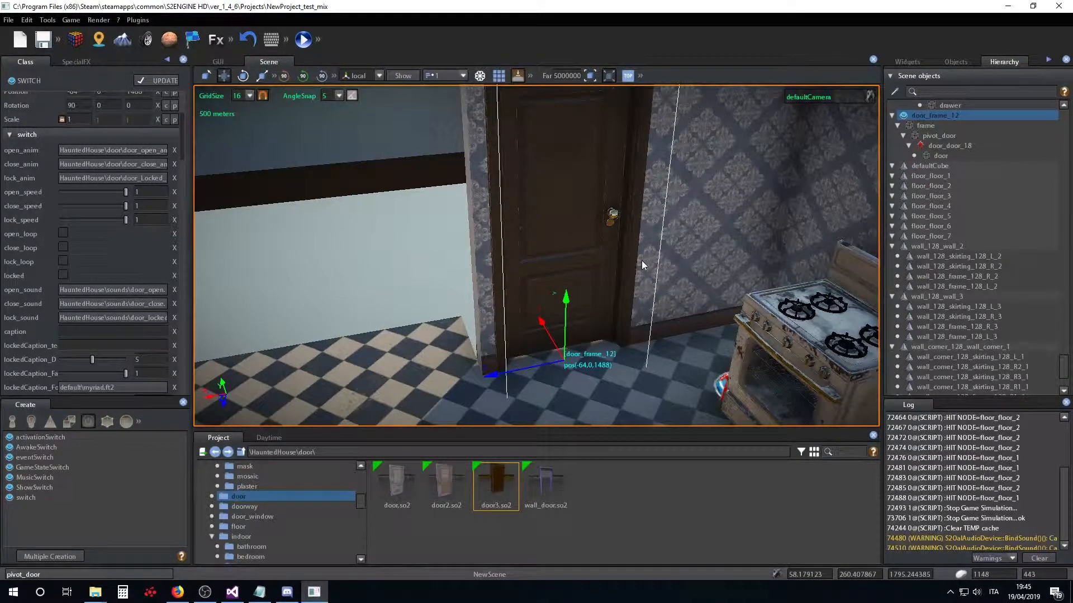
scroll(108, 240, down, 5)
scroll(107, 238, down, 10)
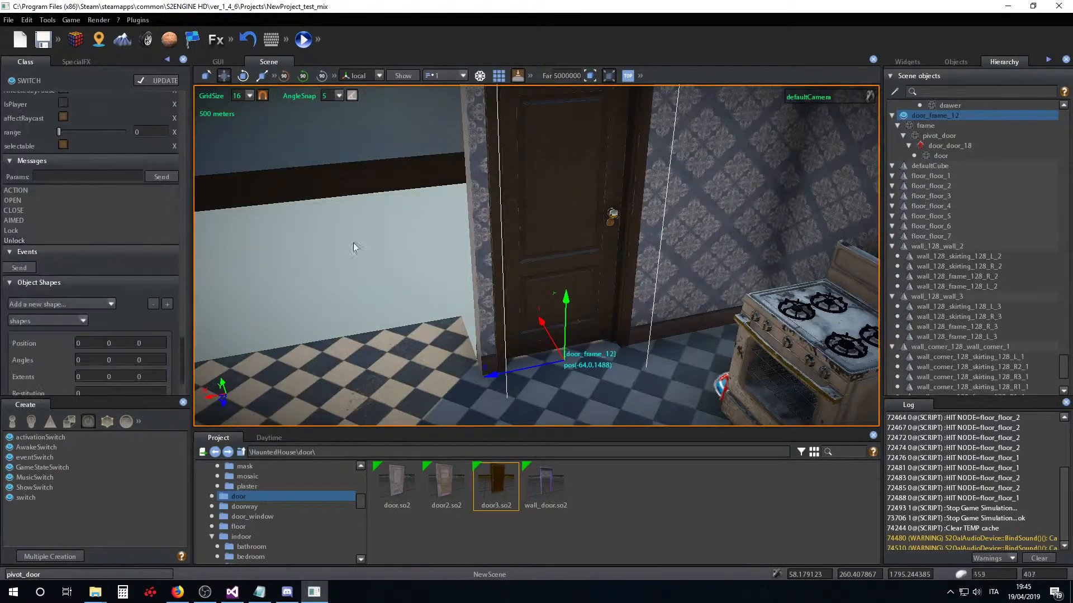
right_drag(619, 286, 535, 273)
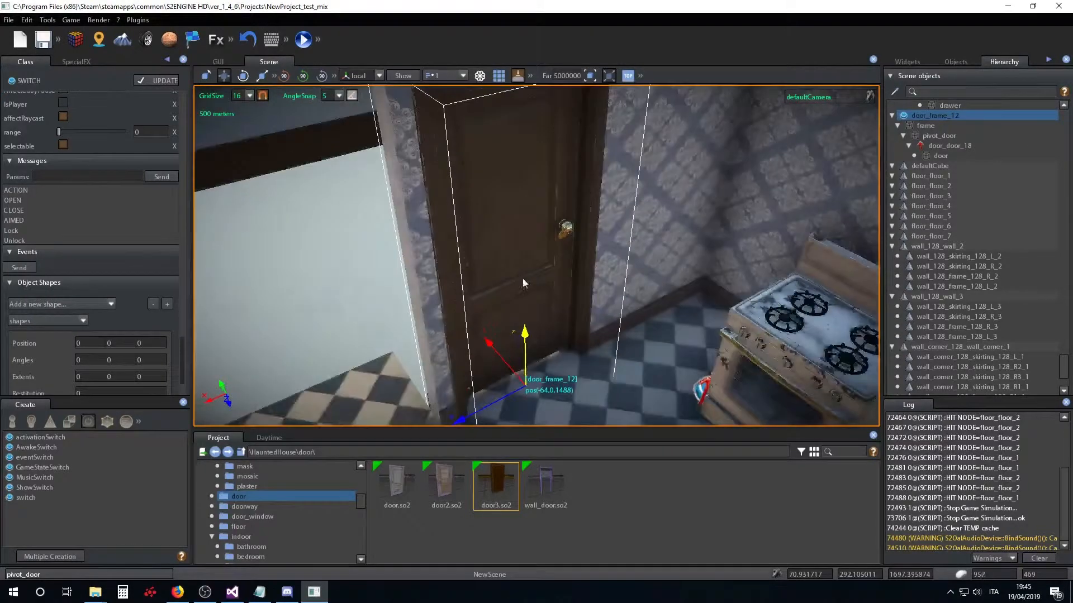
click(23, 191)
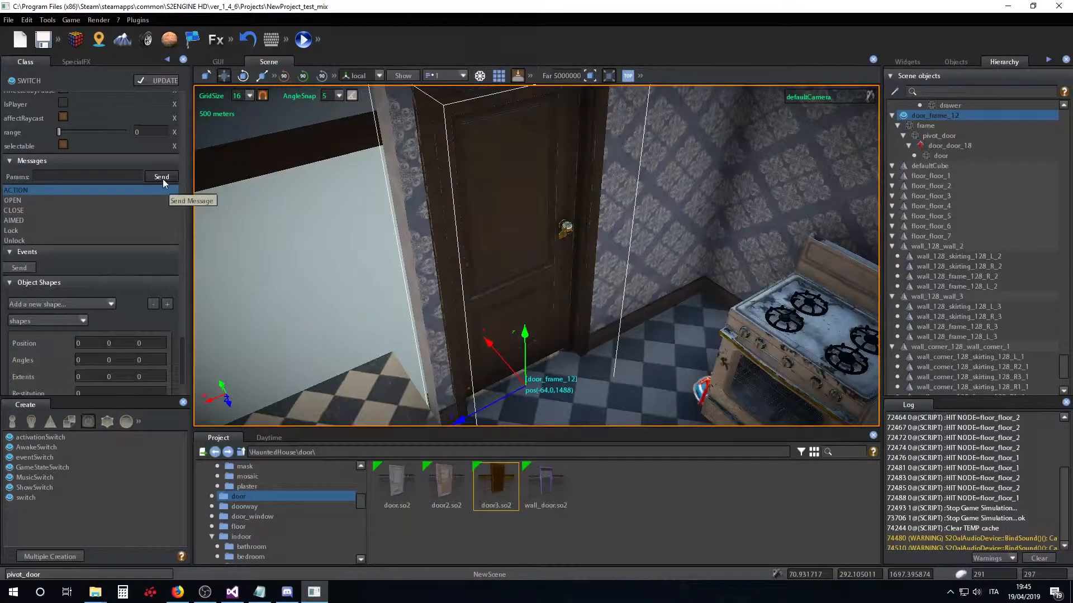
click(163, 177)
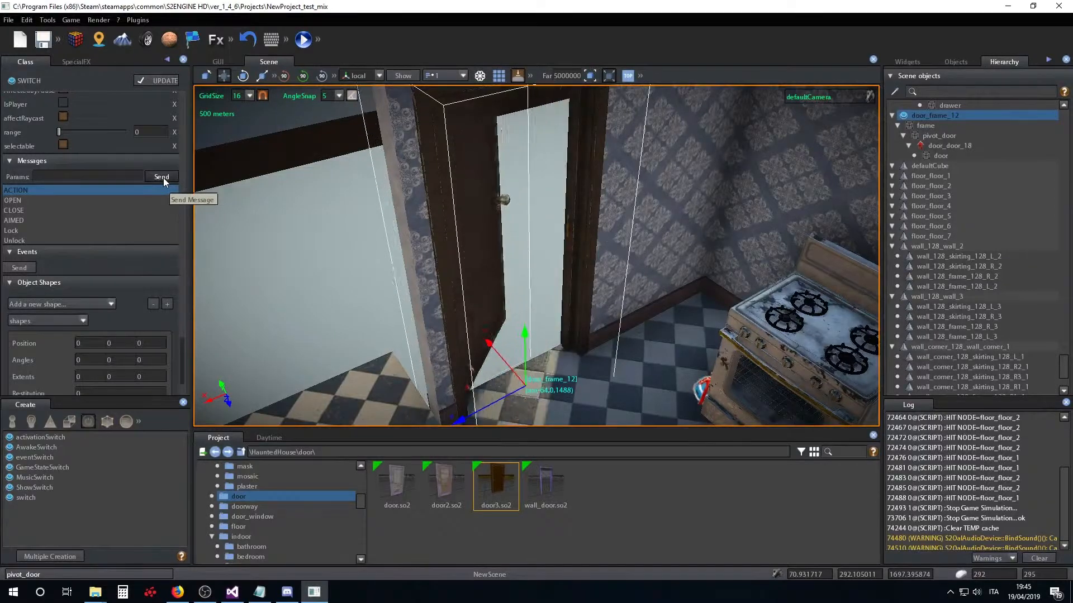
click(163, 178)
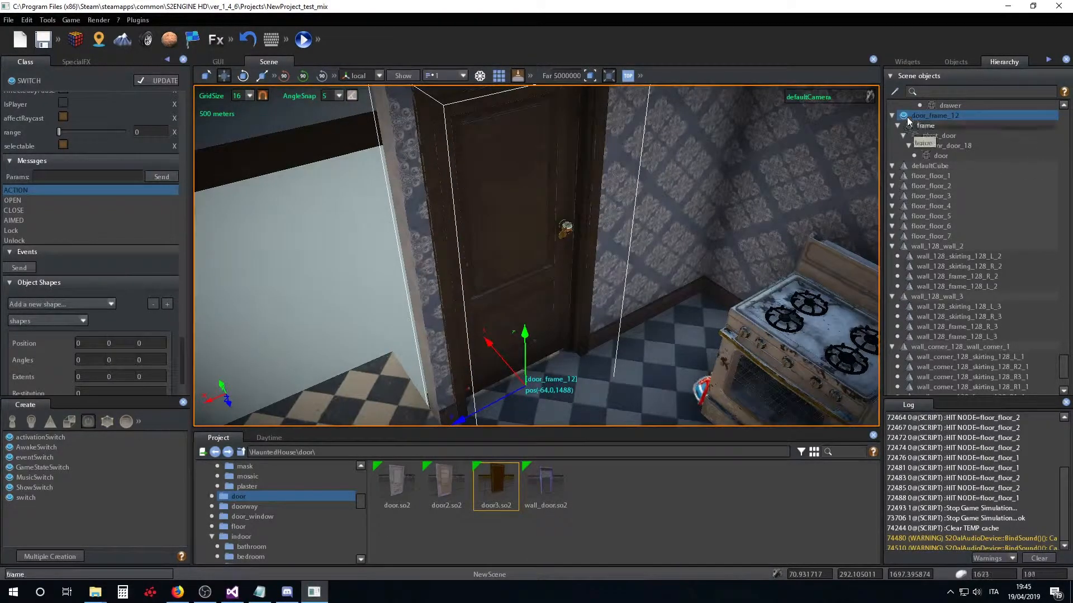
Reselect door_frame_12 in the hierarchy and send it the ACTION message
click(937, 144)
click(927, 116)
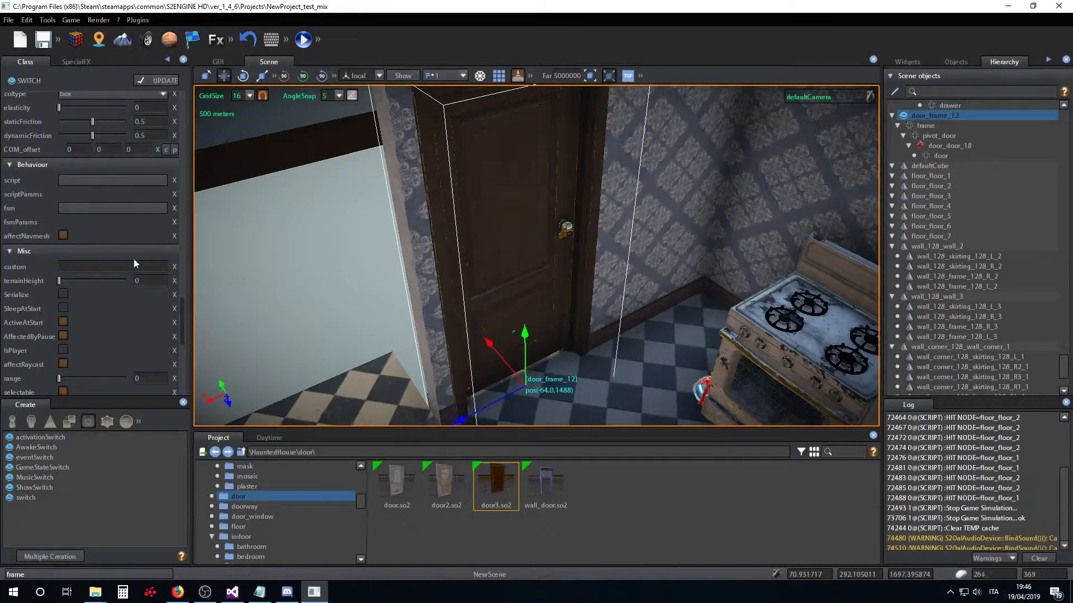
scroll(116, 229, down, 4)
click(67, 317)
click(157, 305)
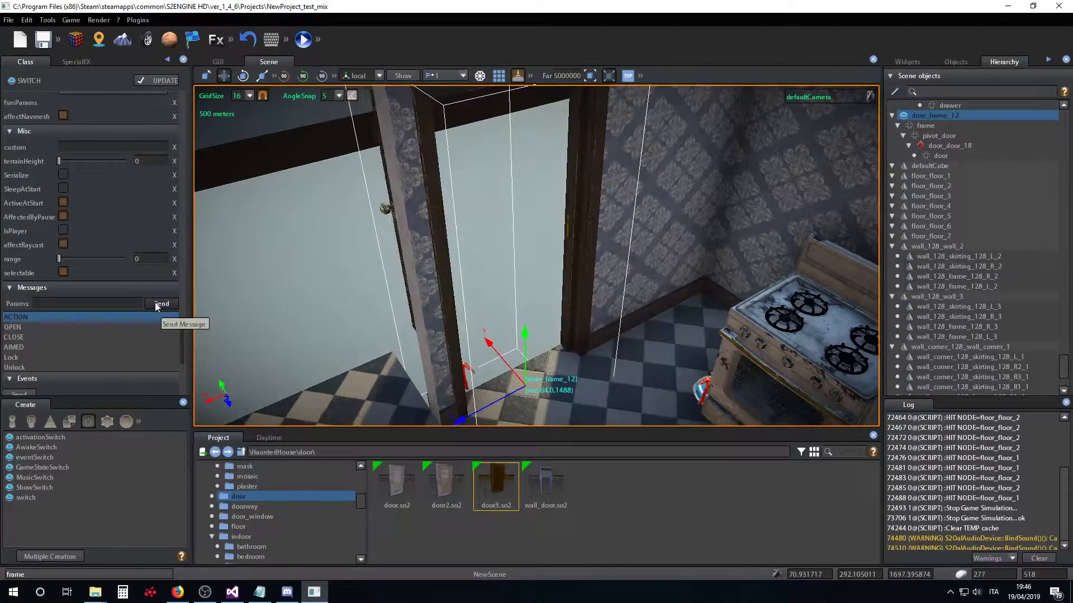
Examine the switch's animation, speed, loop and sound properties
scroll(117, 213, up, 3)
scroll(117, 214, up, 6)
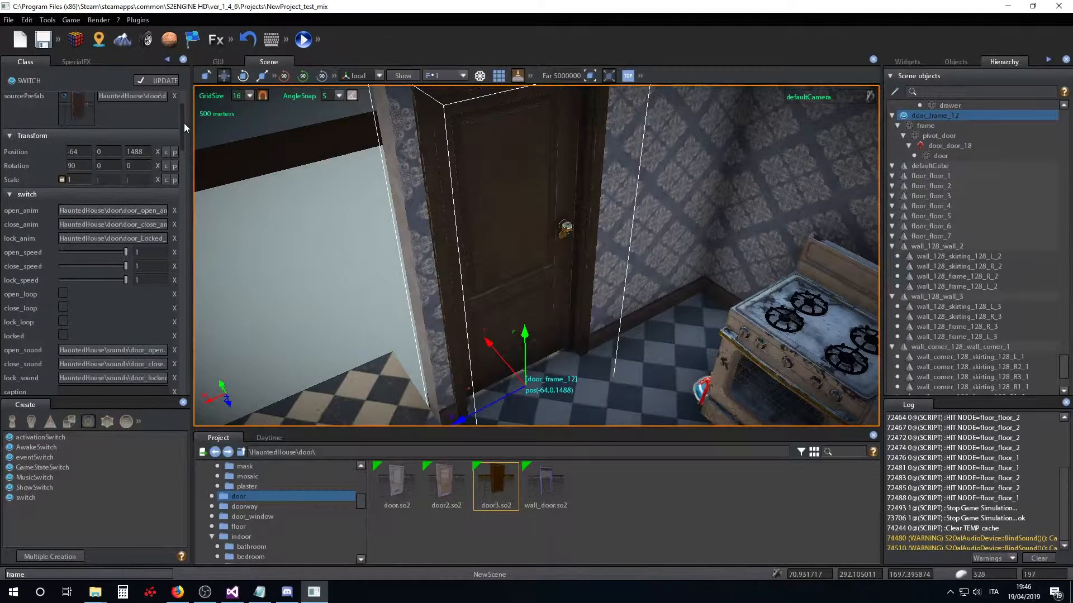
drag(182, 129, 180, 143)
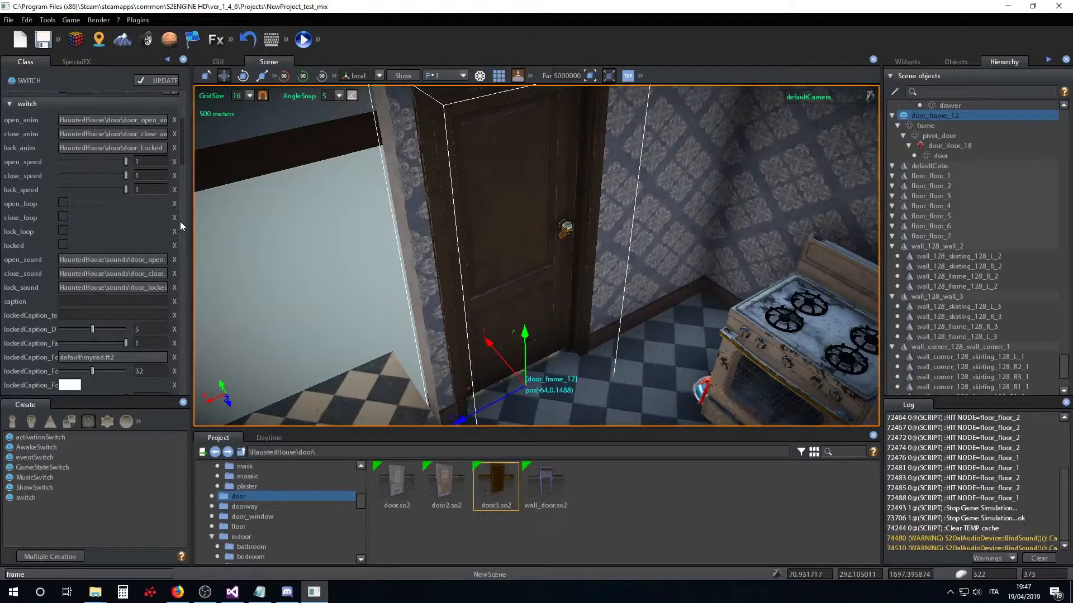
Send the OPEN message and then the CLOSE message to the door switch
scroll(139, 243, down, 10)
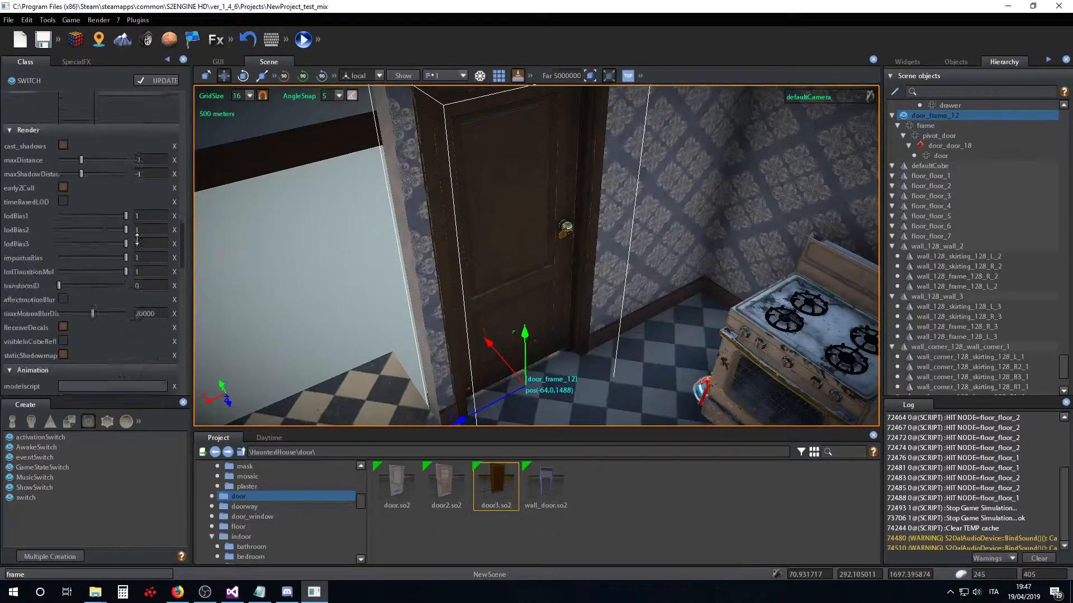
scroll(136, 237, down, 9)
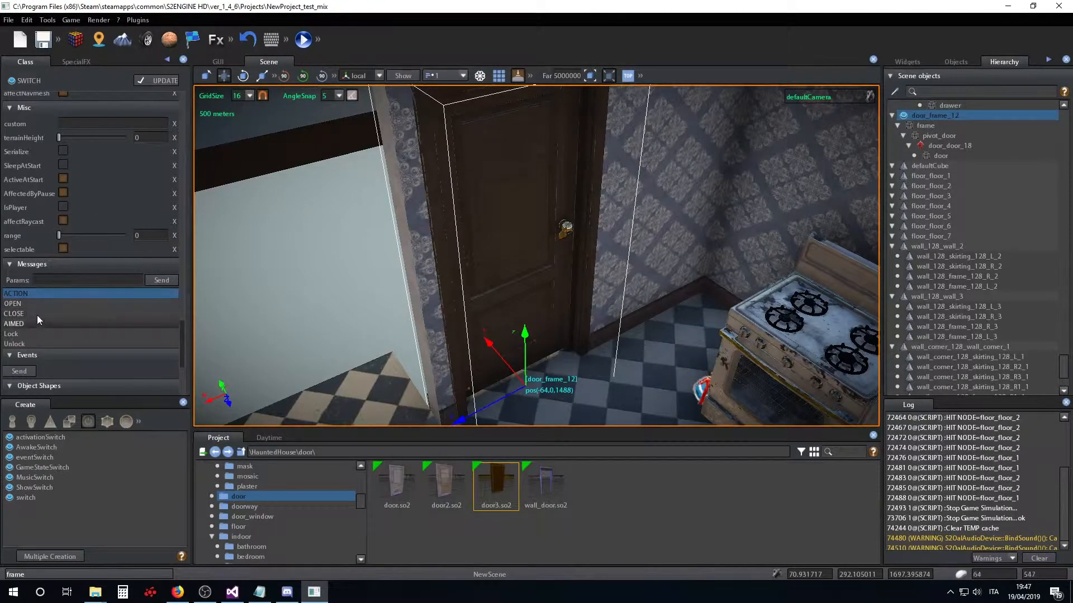
click(37, 306)
click(160, 278)
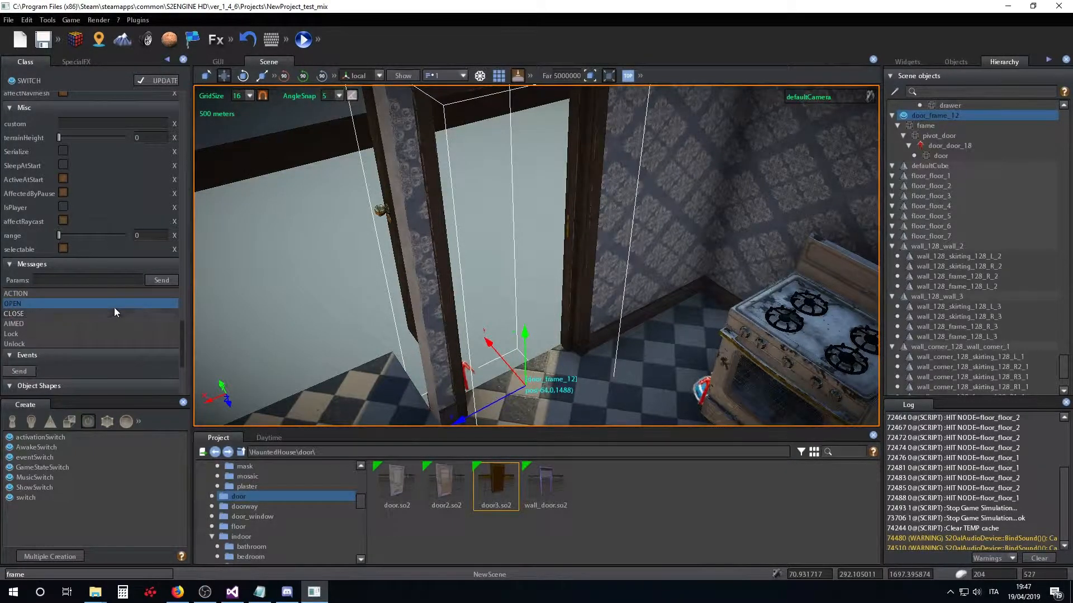
click(59, 313)
click(161, 280)
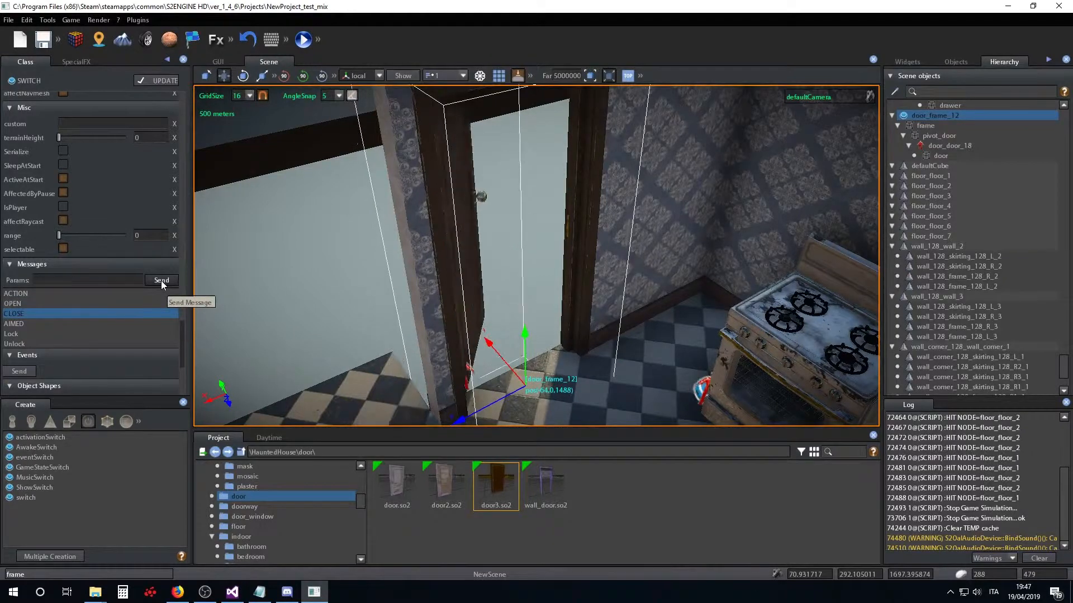
Toggle the door open and closed by sending the ACTION message twice
click(35, 293)
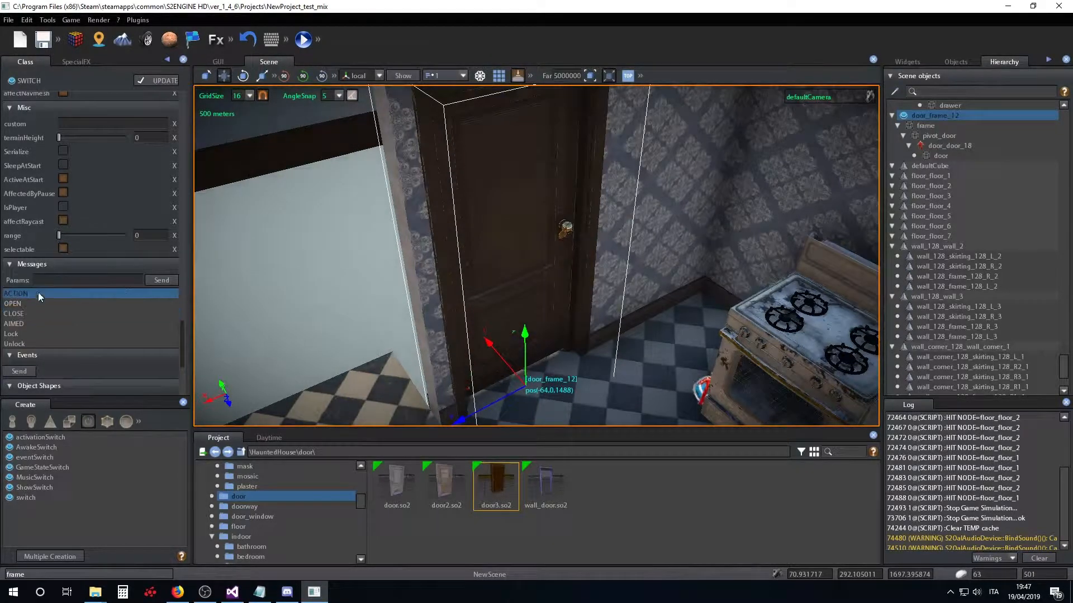
click(162, 282)
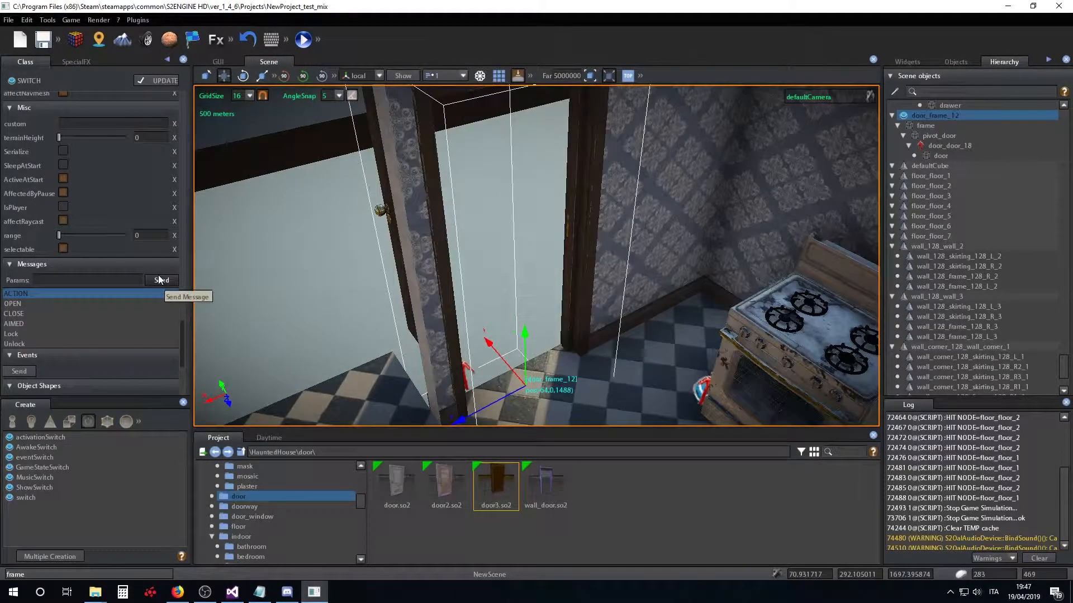
click(117, 304)
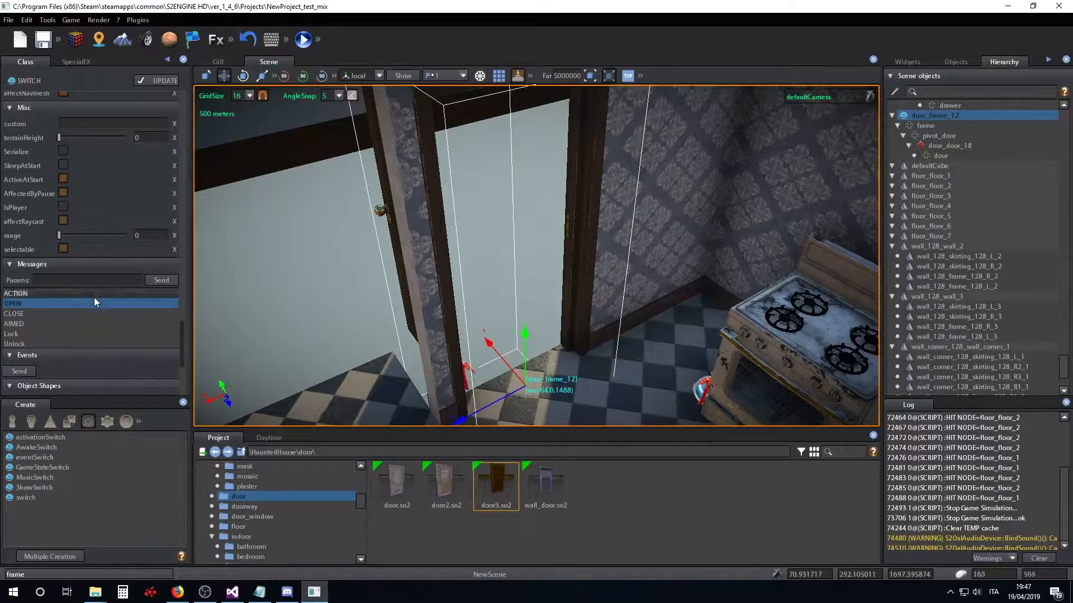
click(94, 293)
click(156, 282)
Review the switch's animation settings and enable its locked property
scroll(153, 279, up, 10)
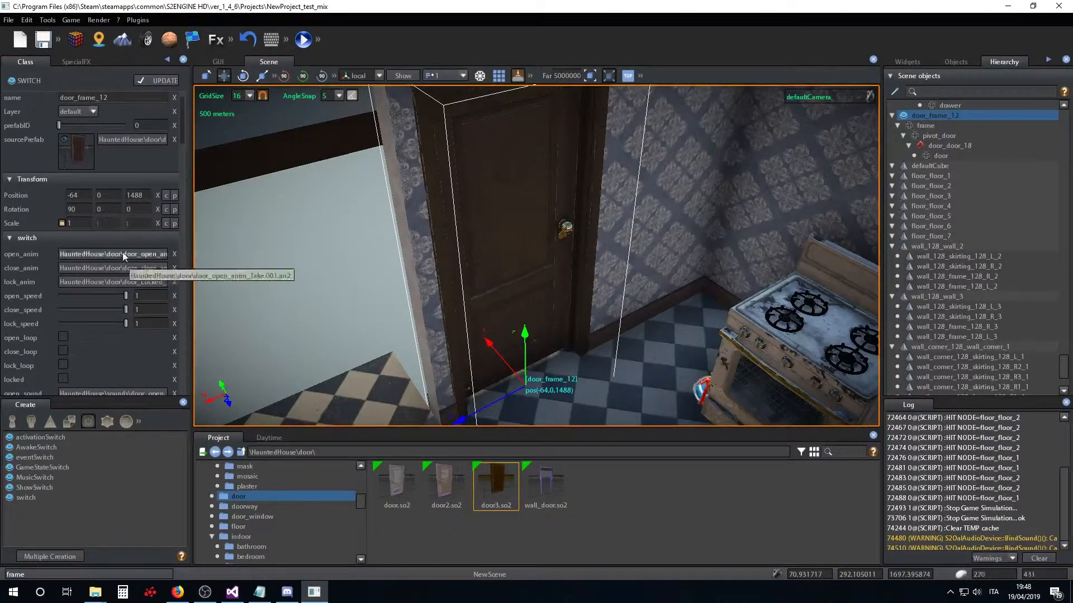
scroll(118, 246, down, 5)
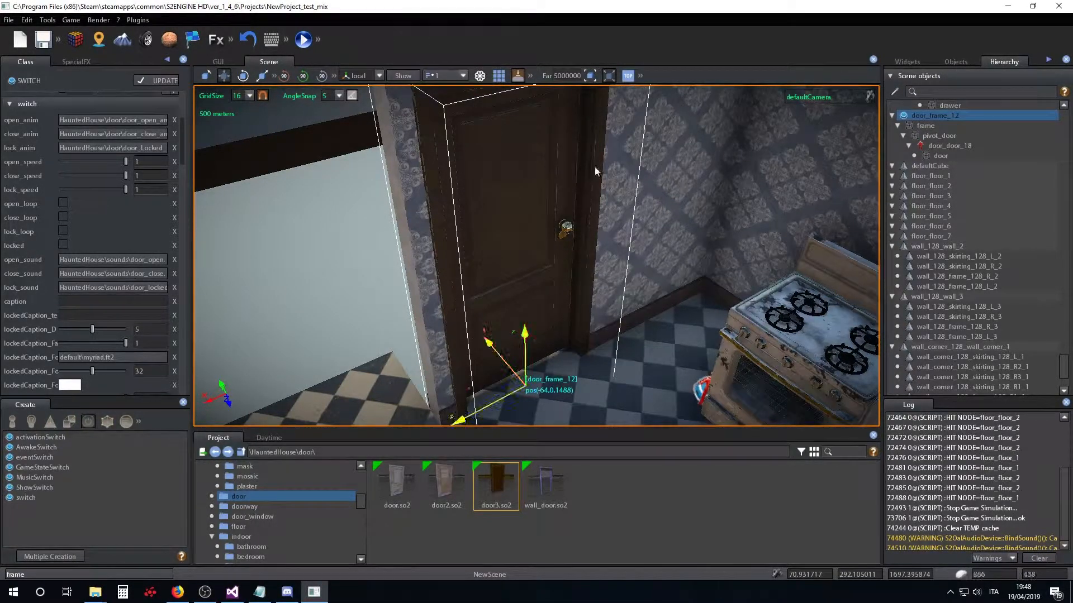
click(63, 244)
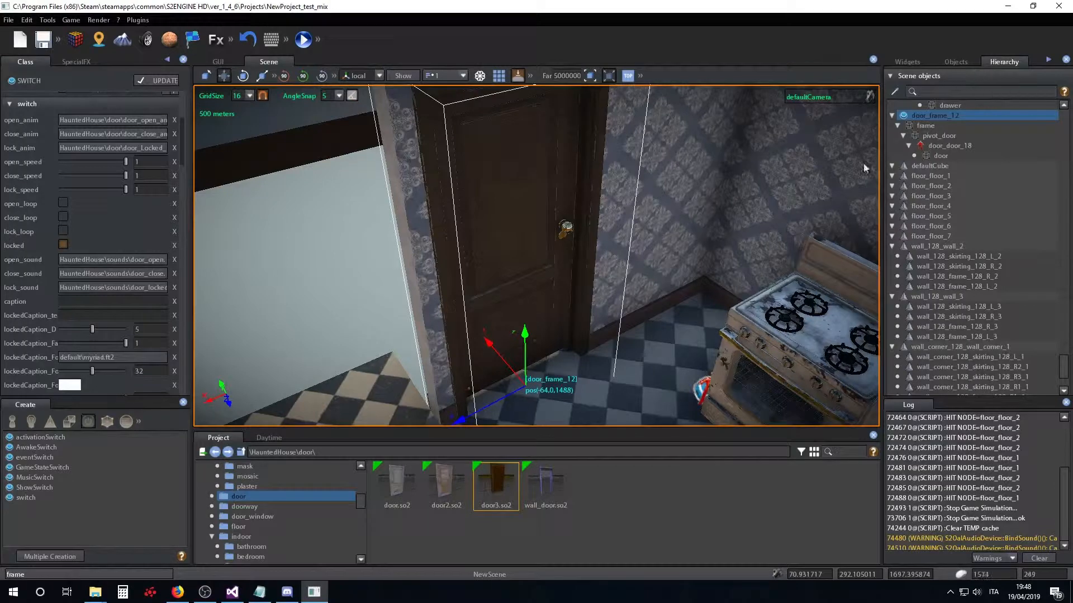
Send the ACTION message to the locked door switch twice and inspect the door and its handle up close
scroll(84, 210, up, 10)
scroll(85, 212, down, 10)
click(52, 296)
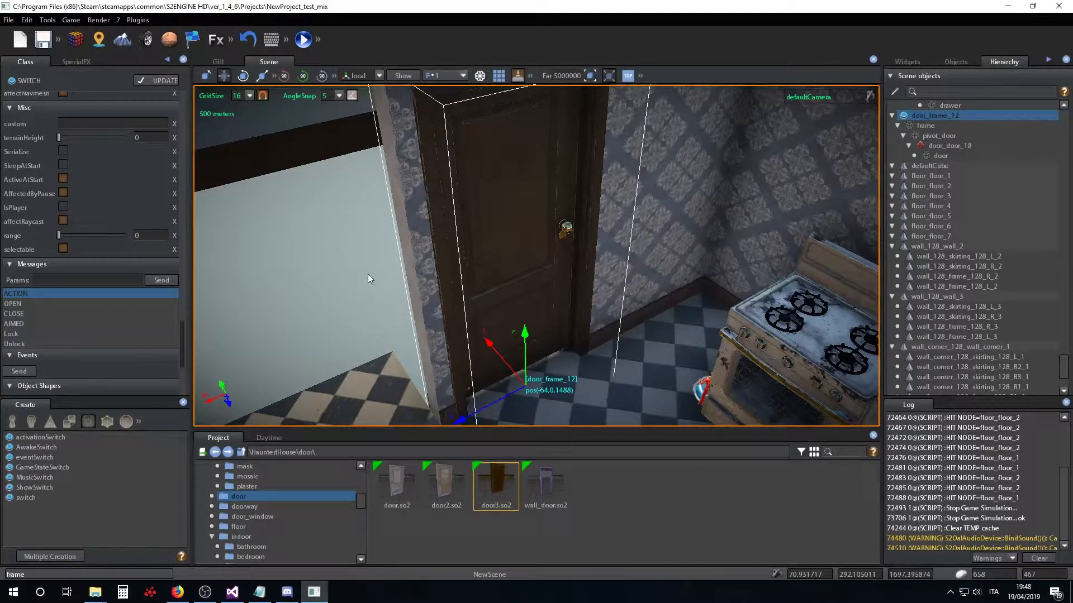
click(162, 281)
key(w)
right_drag(484, 284, 463, 273)
click(169, 280)
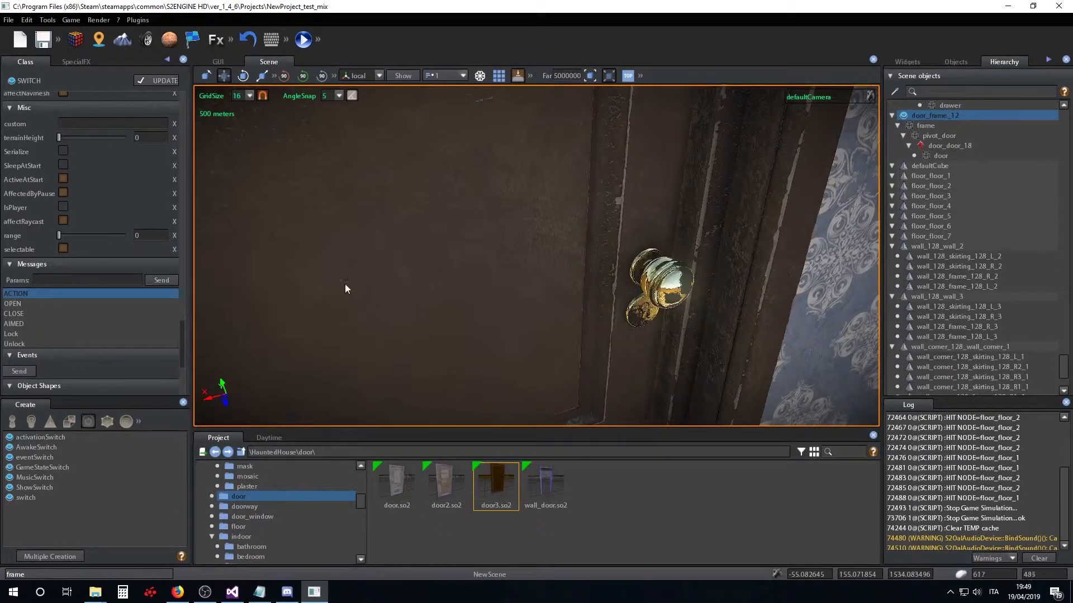
key(s)
right_drag(367, 292, 394, 283)
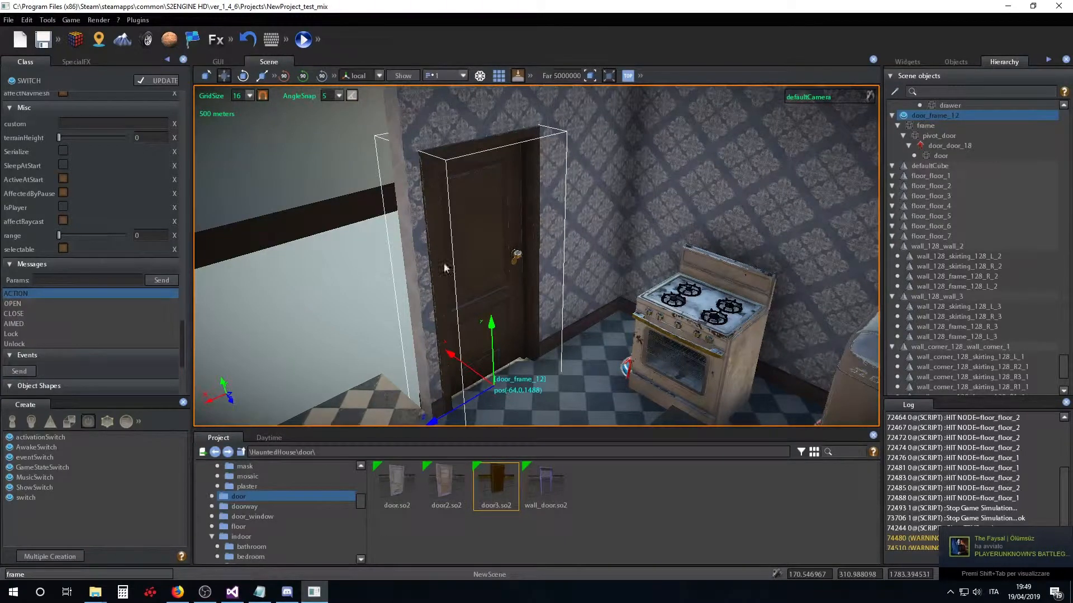
Browse the project's asset folders and open the FPS_template folder
scroll(304, 505, down, 3)
scroll(303, 500, down, 2)
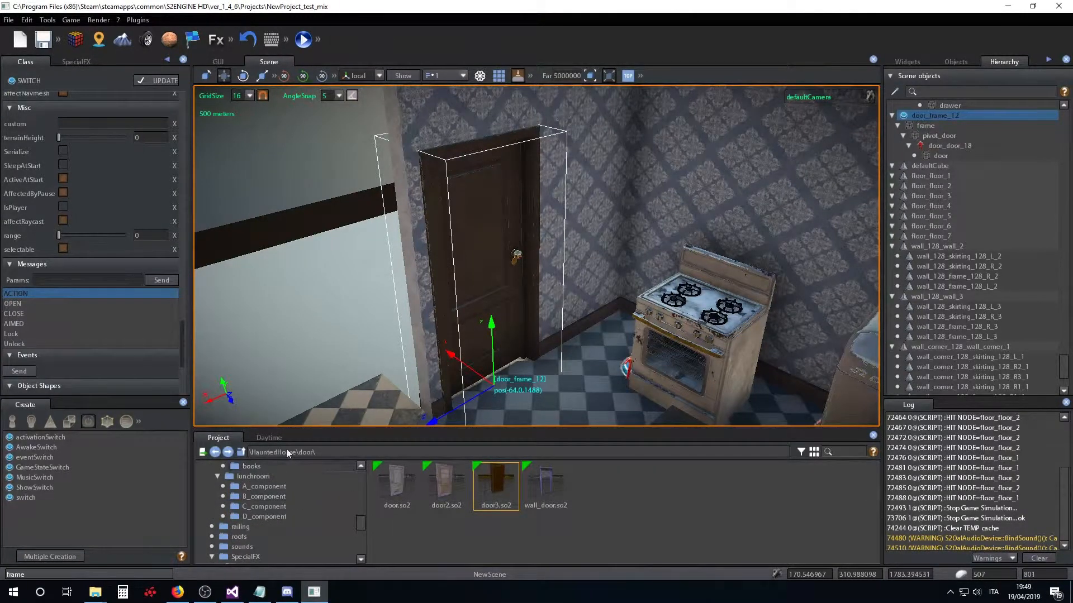
scroll(306, 544, up, 3)
scroll(279, 528, up, 3)
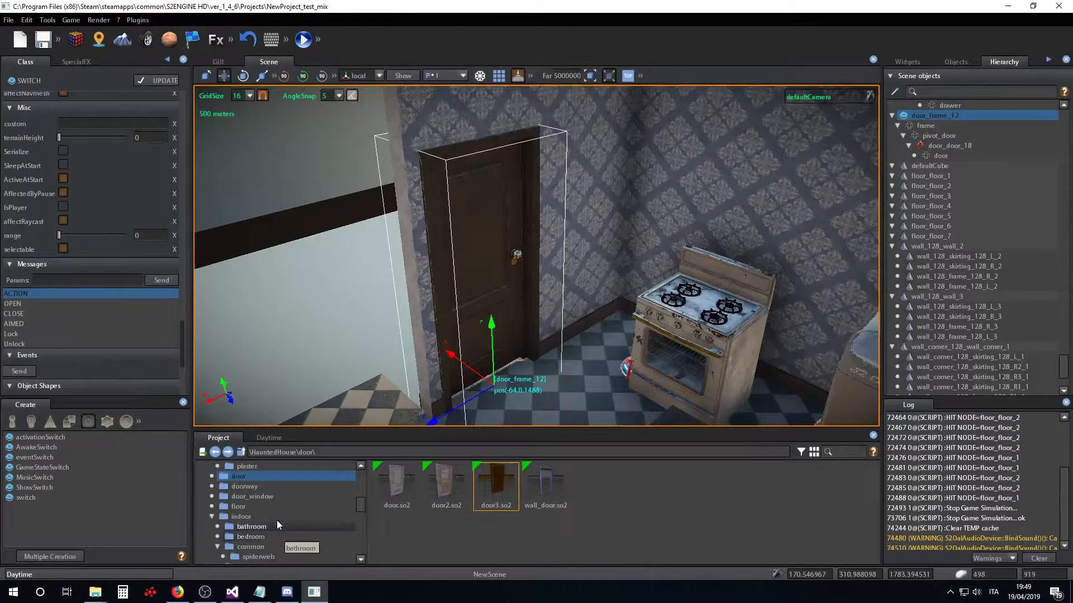
scroll(285, 523, down, 2)
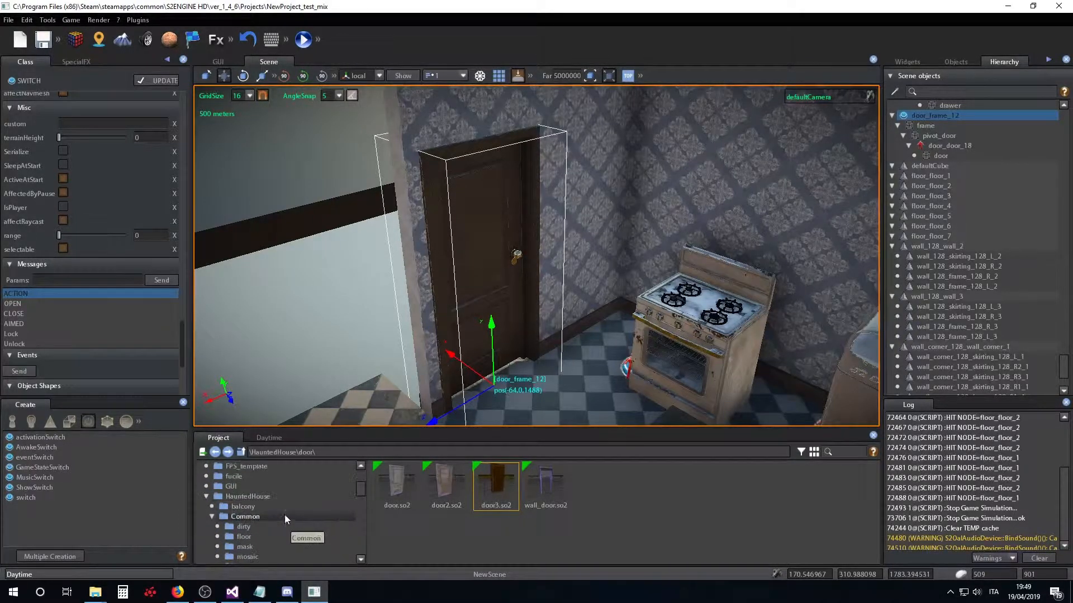
scroll(285, 508, down, 8)
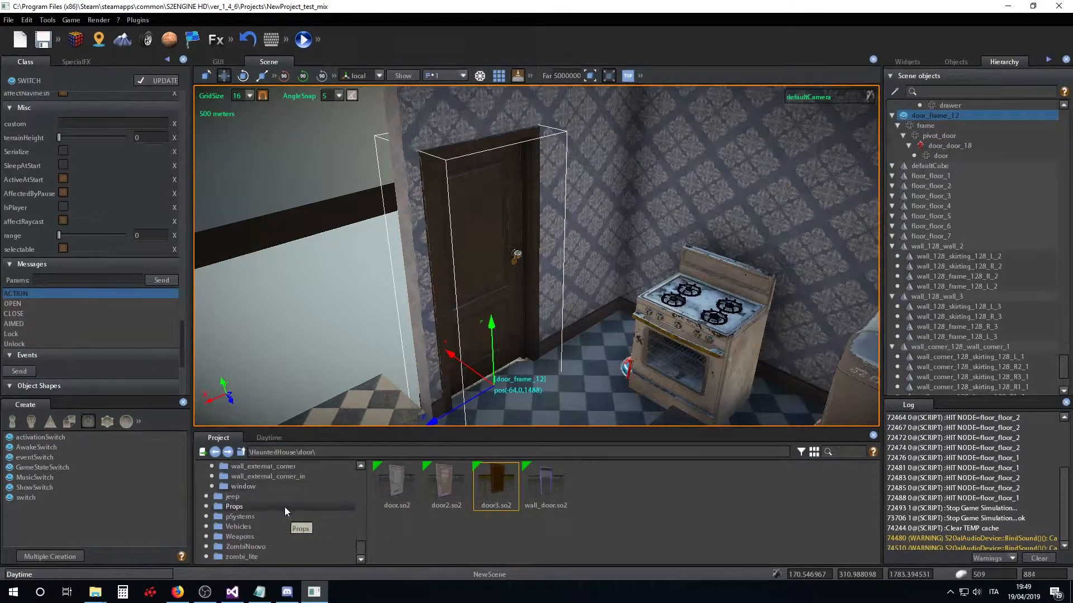
scroll(284, 521, up, 2)
scroll(284, 521, up, 7)
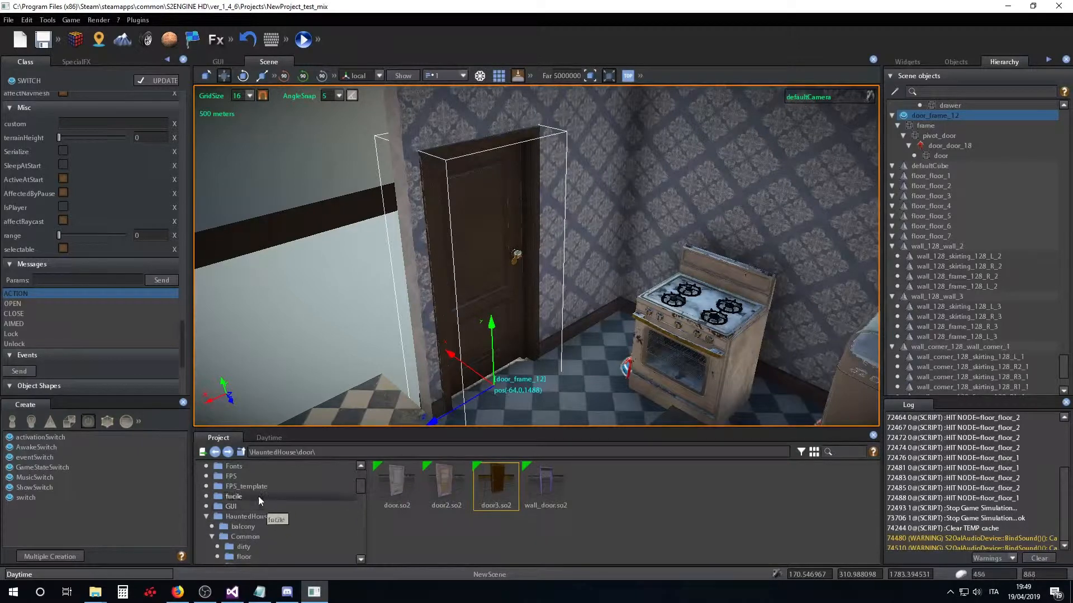
click(246, 486)
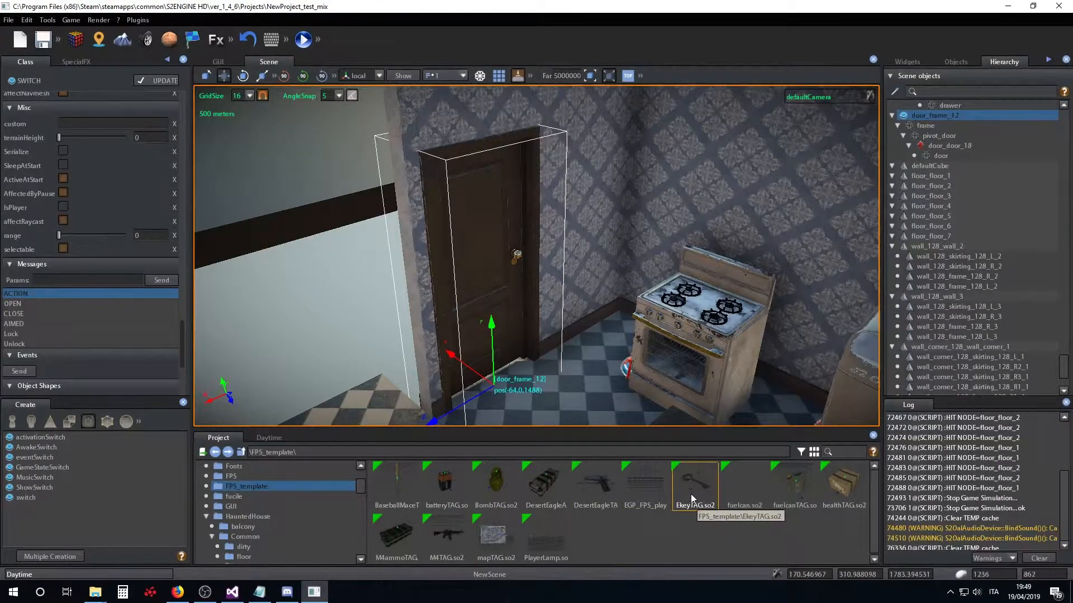
Place the EkeyTAG.so2 key prefab on the checkered kitchen floor
right_drag(556, 300, 676, 330)
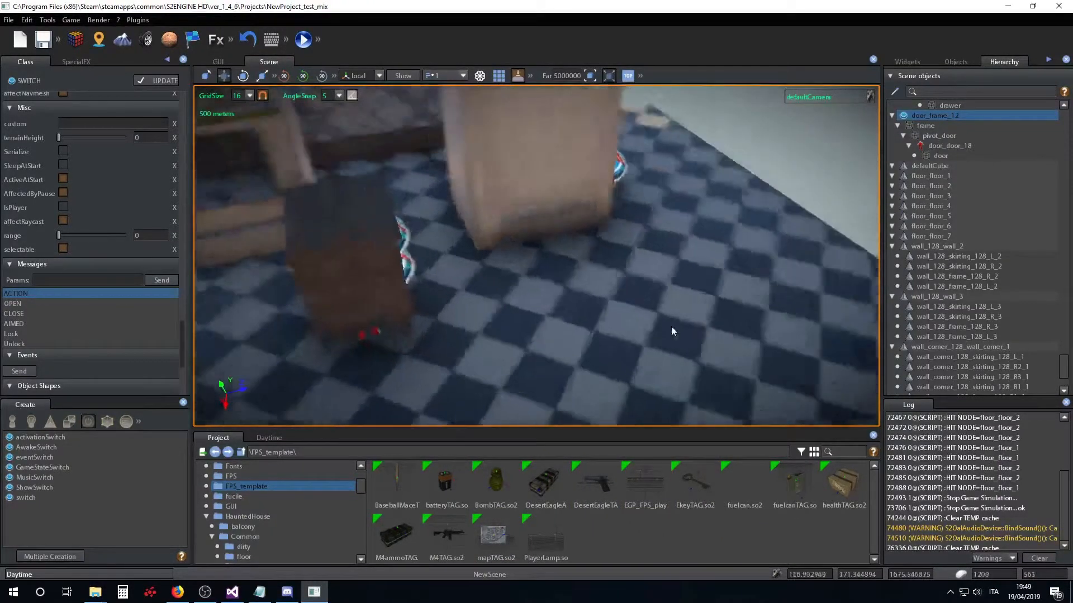
drag(695, 504, 670, 336)
right_drag(741, 394, 677, 350)
key(s)
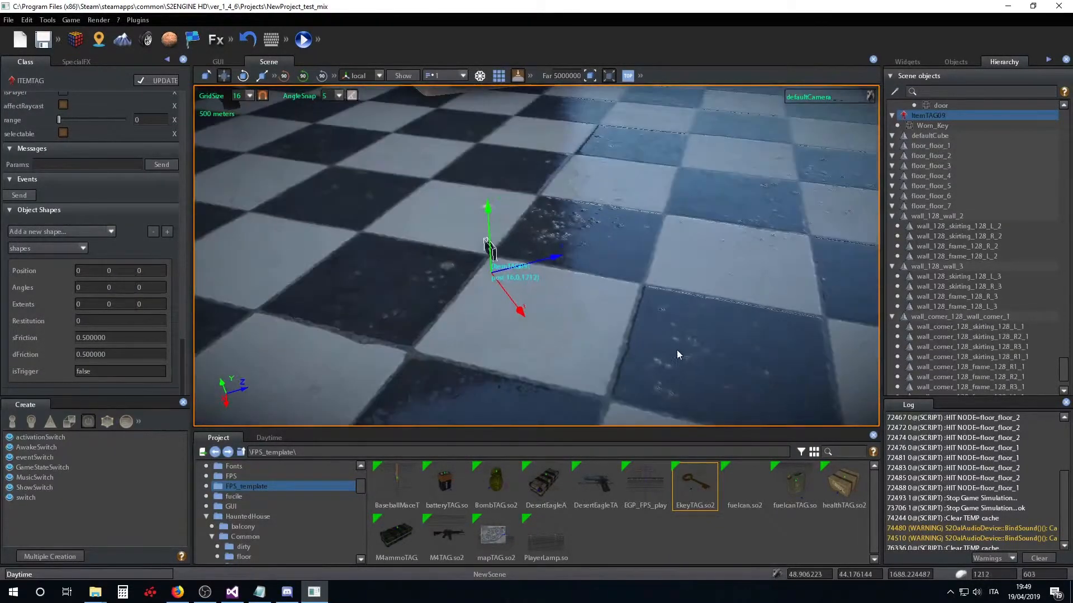
Raise the key item to a height of 16 and rotate it 90 degrees around Y and 90 degrees around X
drag(489, 225, 491, 200)
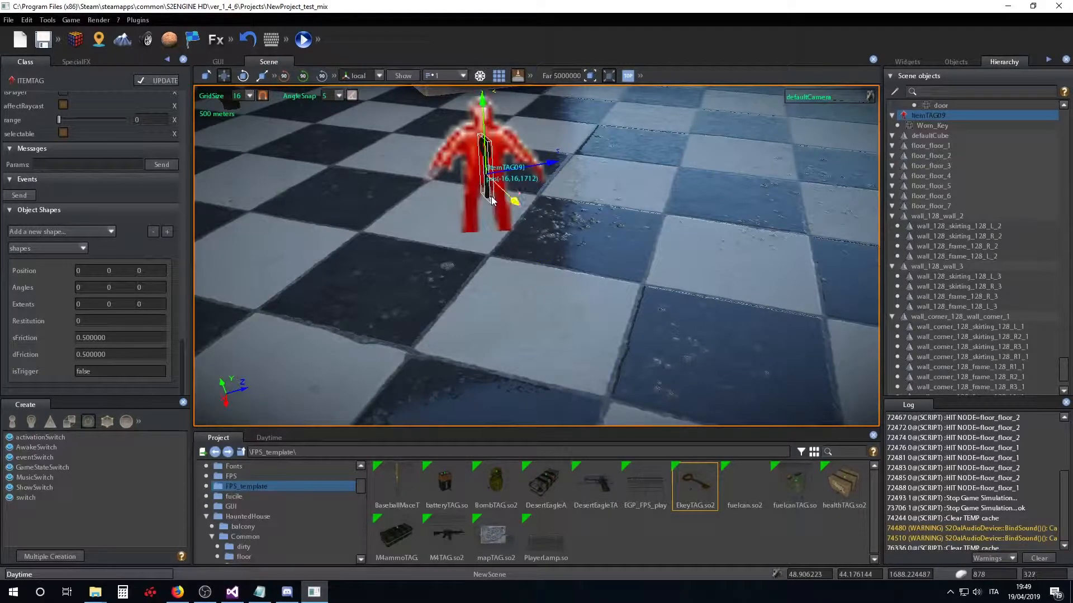
click(305, 77)
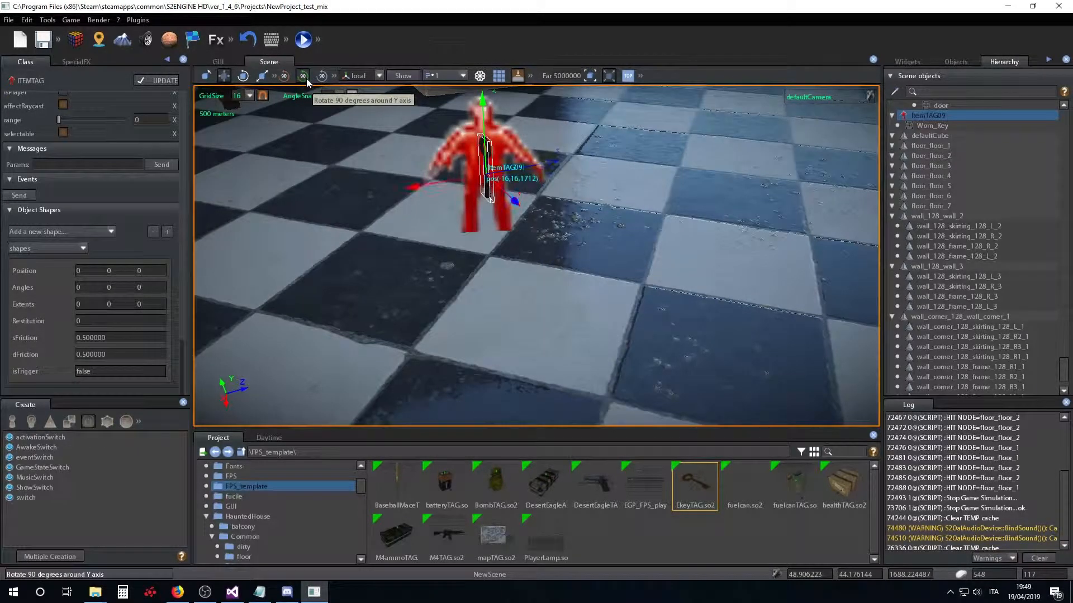
click(286, 77)
right_drag(435, 175, 482, 181)
key(a)
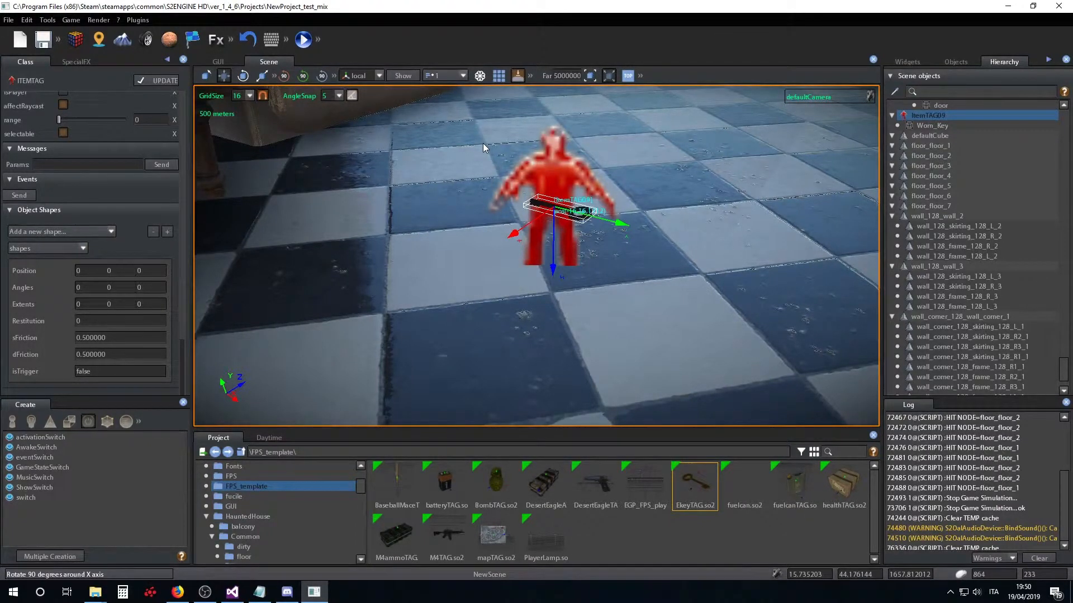
Run the game simulation and take the Electrical Panel key from the kitchen floor
scroll(728, 271, down, 5)
middle_drag(728, 271, 616, 243)
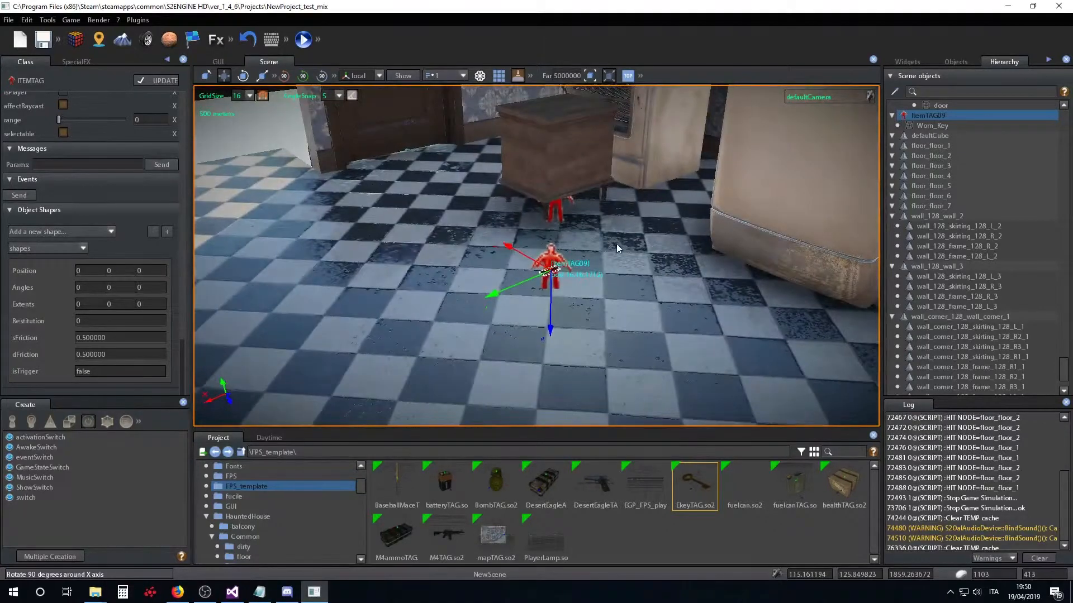
key(F5)
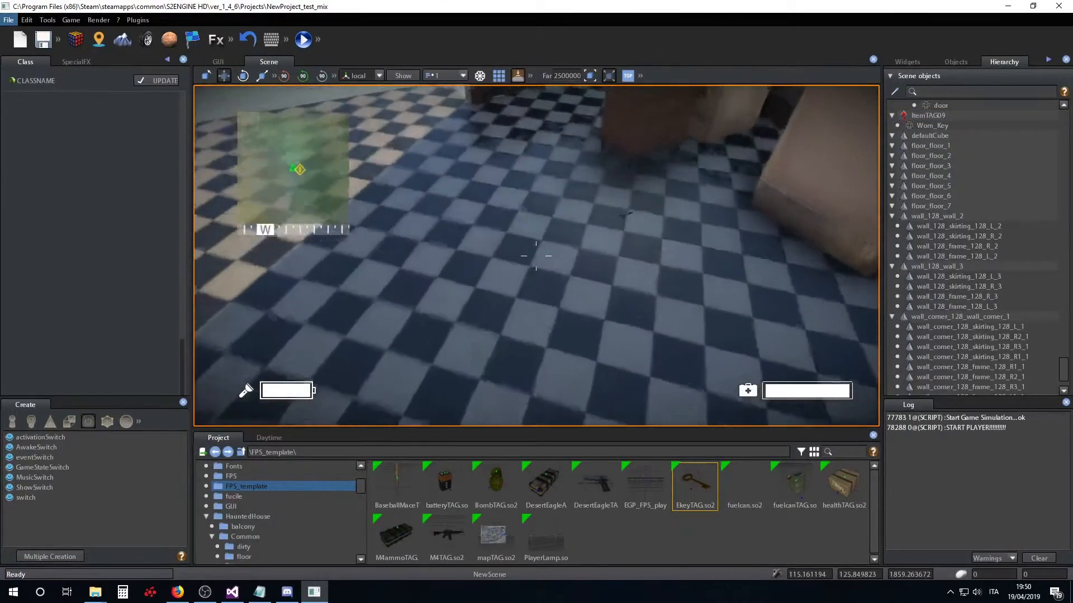
click(537, 256)
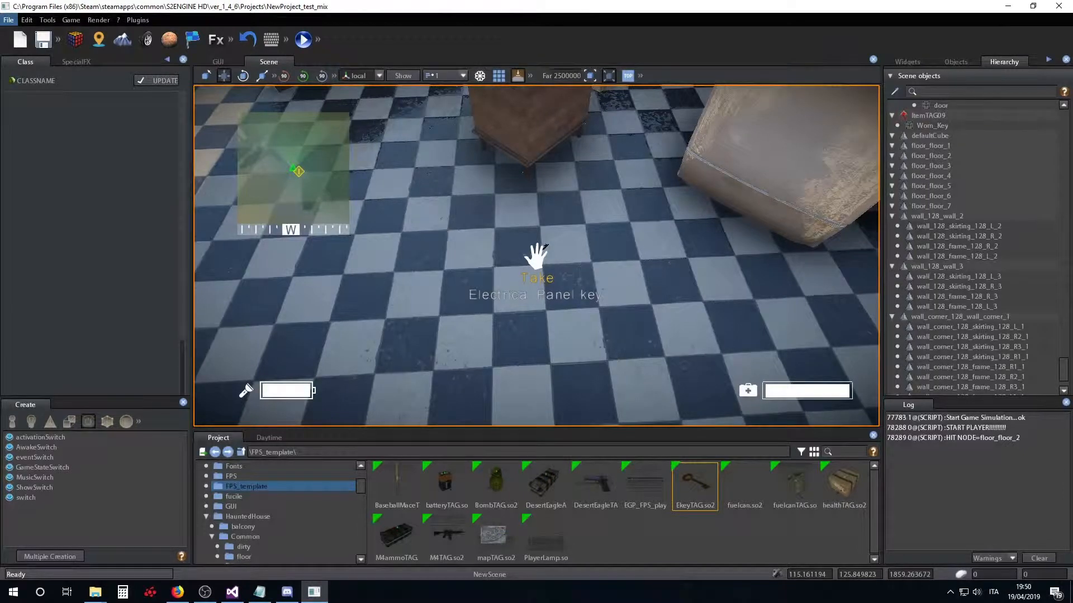
click(537, 256)
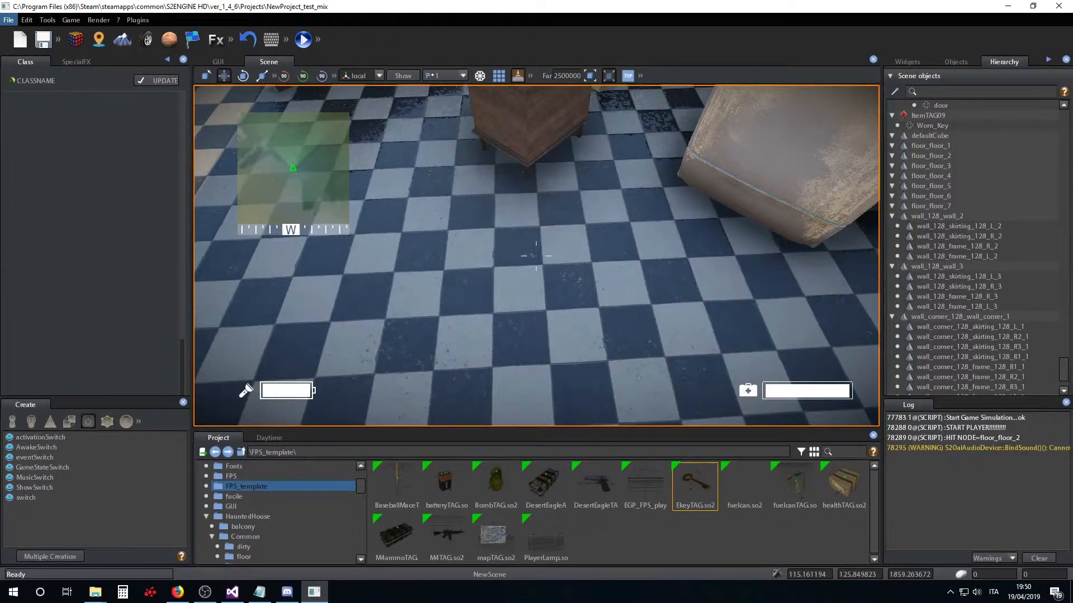
View the collected key in the player's inventory and stop the game simulation
key(Escape)
key(Escape)
key(Tab)
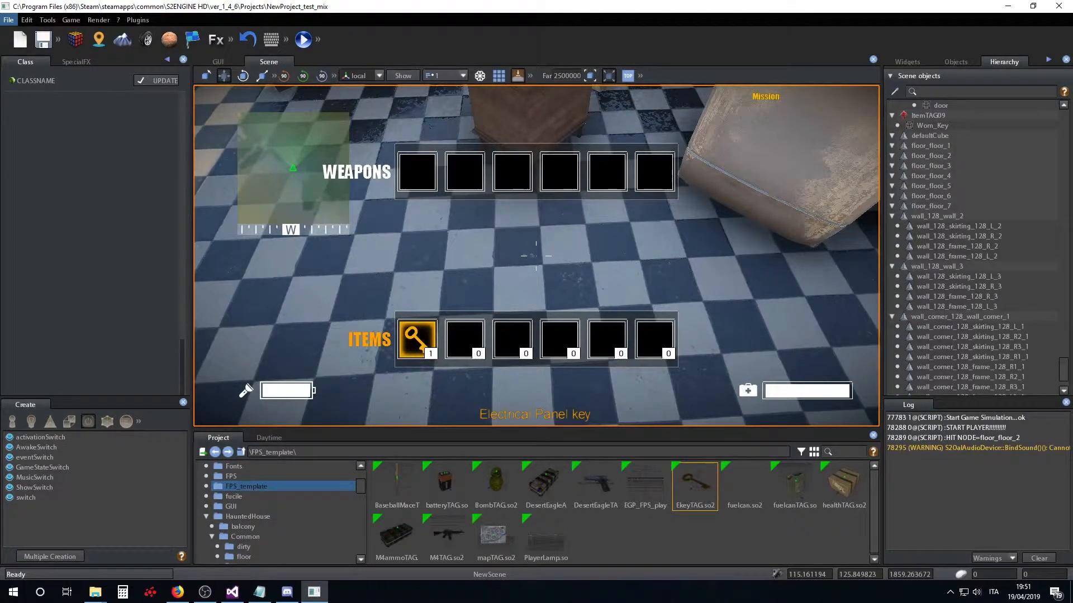
key(Escape)
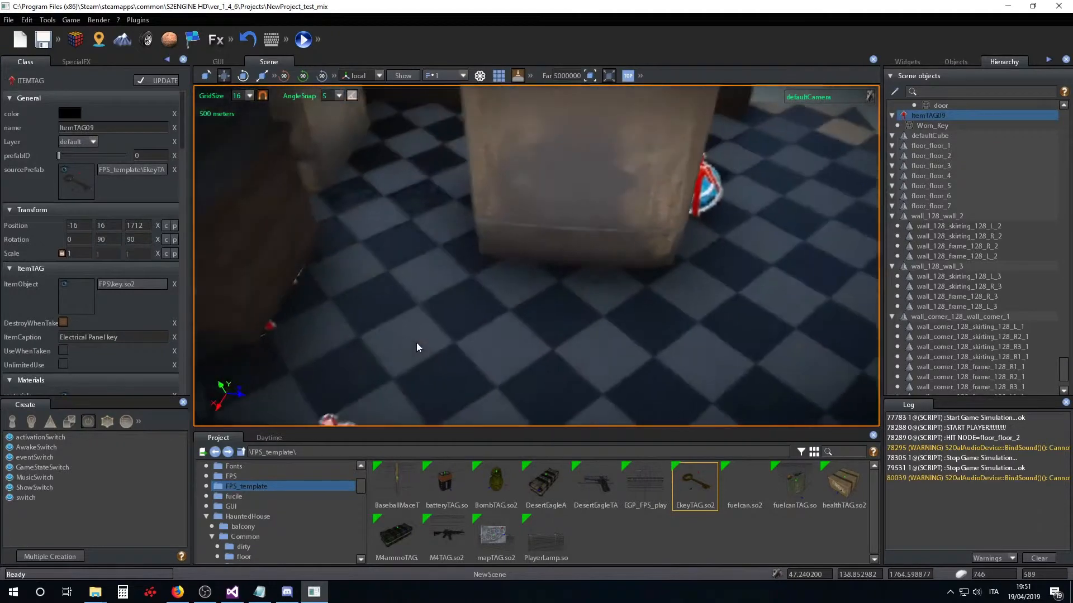
Examine the placed key up close along with its ItemTAG properties, including item object, caption and use options
right_drag(417, 343, 419, 371)
right_drag(480, 341, 447, 291)
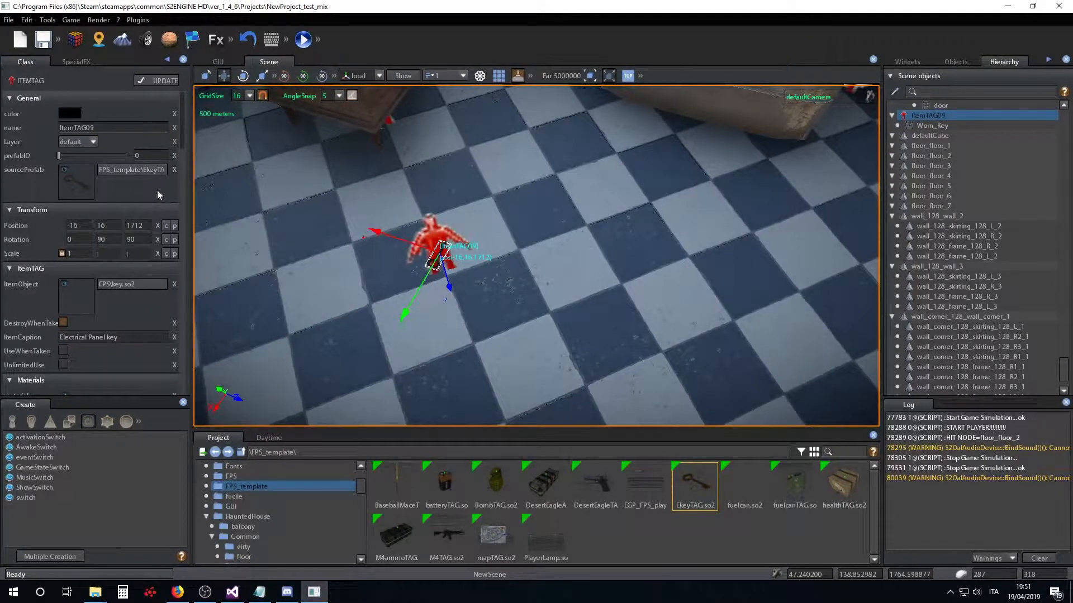
right_drag(541, 299, 503, 272)
scroll(526, 301, up, 5)
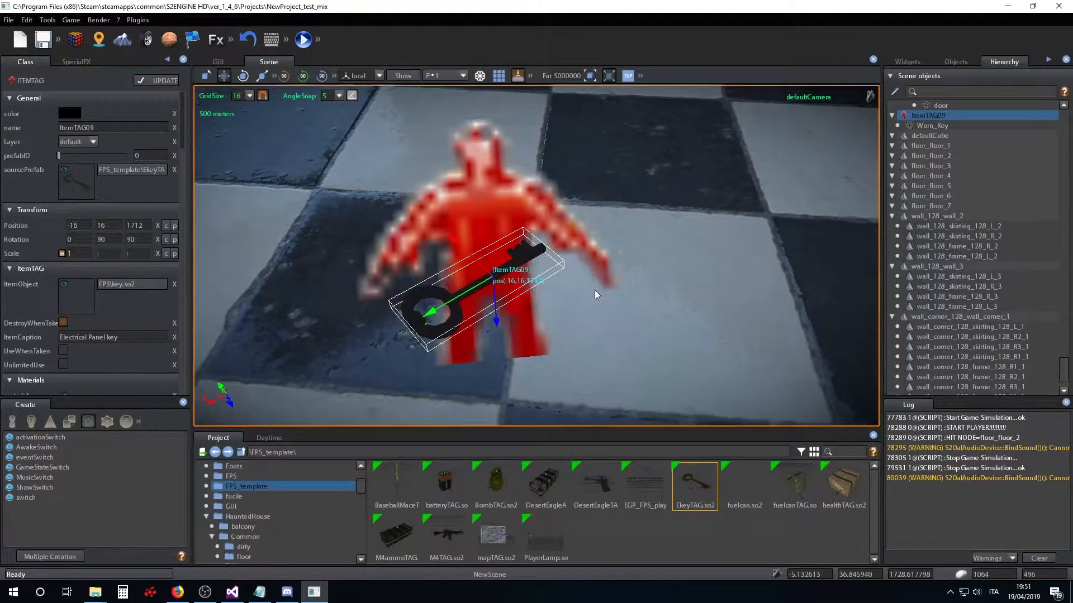
scroll(597, 295, down, 5)
scroll(105, 238, down, 2)
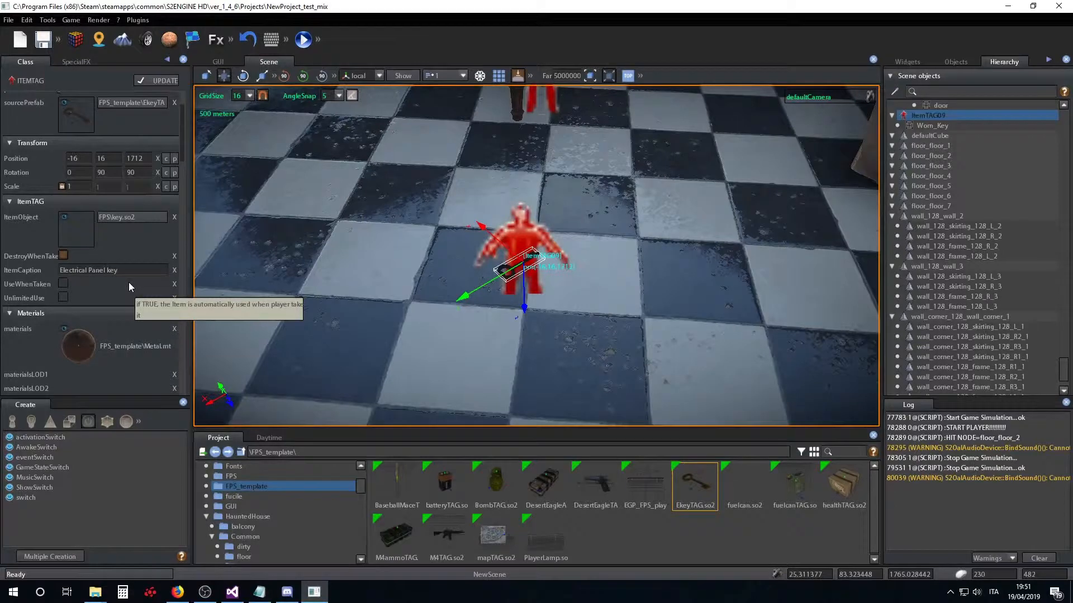
scroll(128, 283, up, 2)
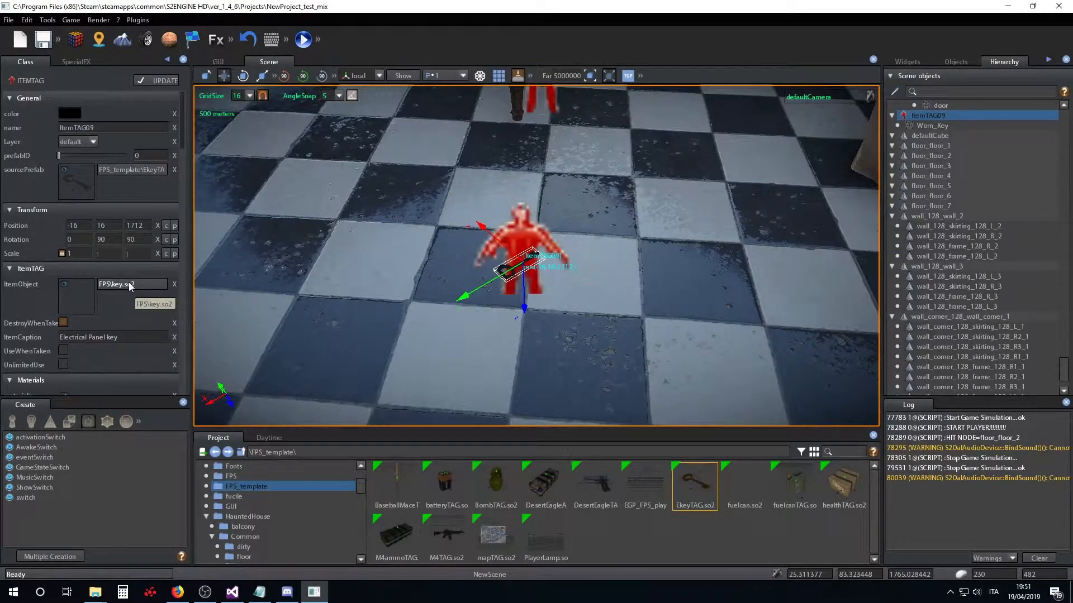
Open the key's source prefab, EkeyTAG.so2, for editing and view it from above
right_click(130, 171)
click(133, 178)
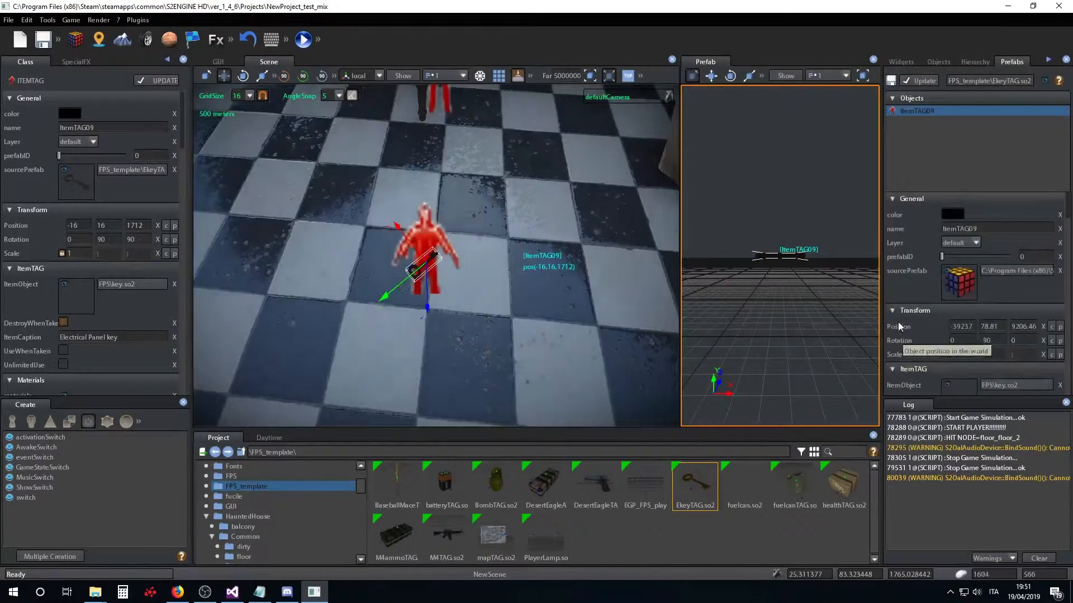
scroll(981, 277, down, 4)
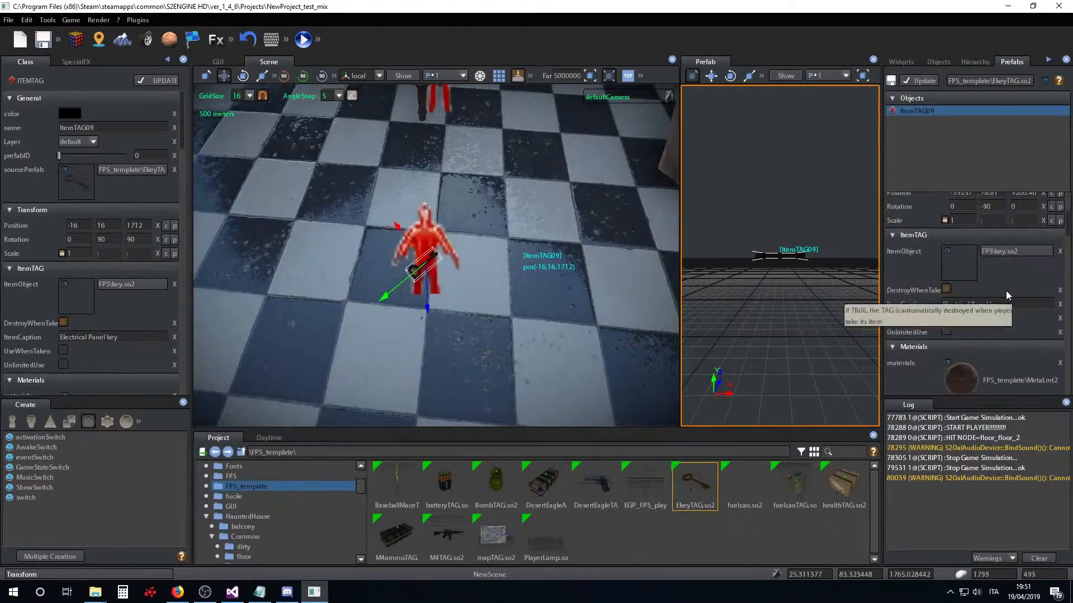
right_drag(767, 265, 770, 334)
Examine the key prefab's ItemTAG, materials, models, render, animation, physics and behaviour properties
scroll(760, 277, down, 4)
mouse_move(1018, 295)
scroll(1019, 287, up, 2)
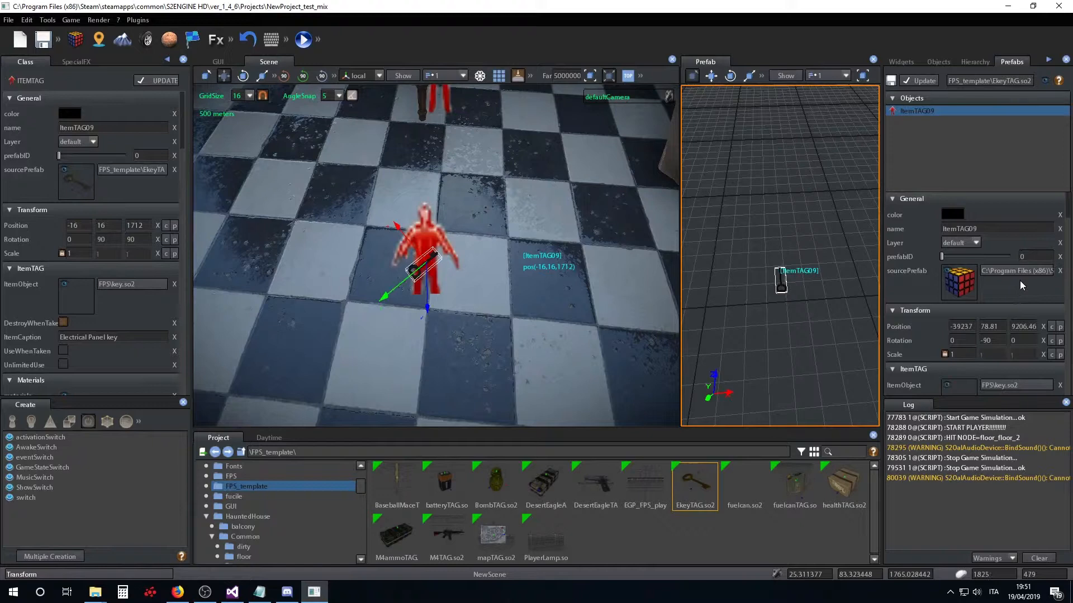
scroll(1029, 273, down, 2)
scroll(1029, 277, down, 5)
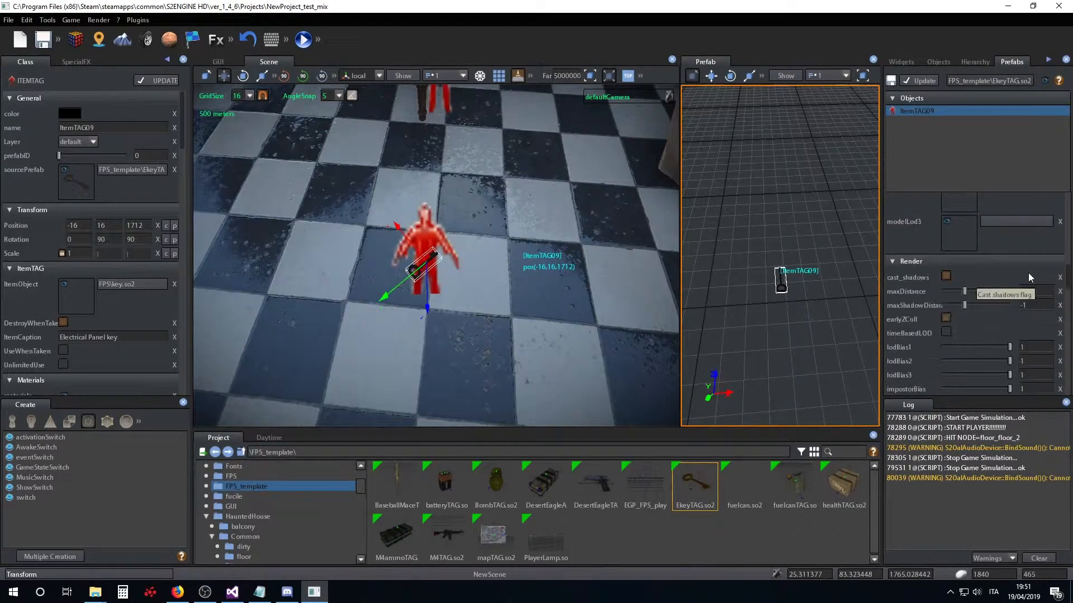
scroll(1028, 273, down, 4)
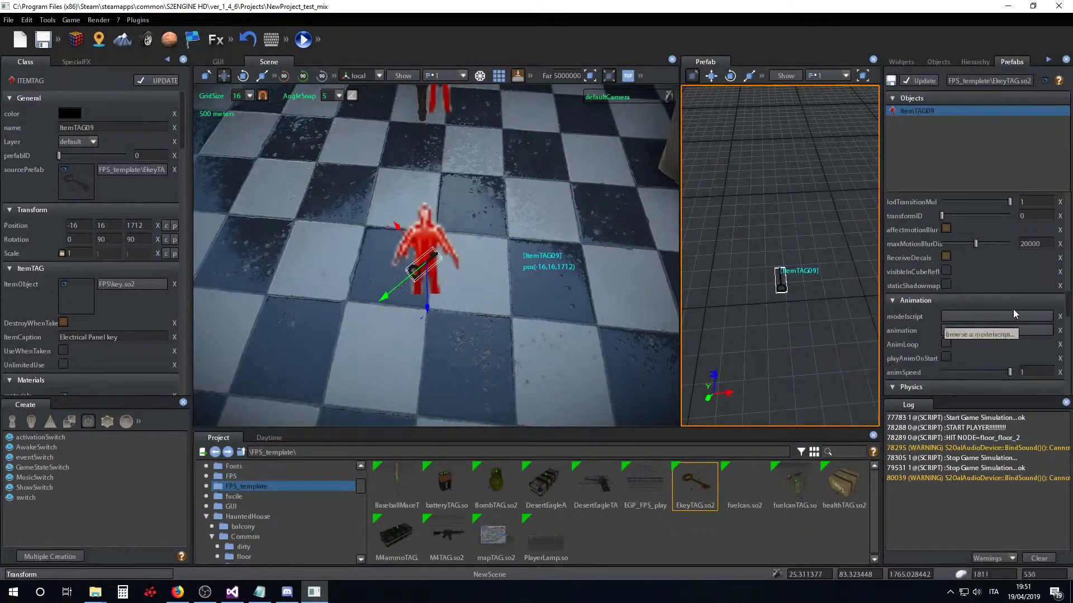
scroll(1014, 309, up, 2)
scroll(1014, 309, down, 2)
scroll(1013, 307, up, 2)
scroll(1014, 308, down, 2)
scroll(1014, 307, up, 2)
scroll(1014, 307, down, 6)
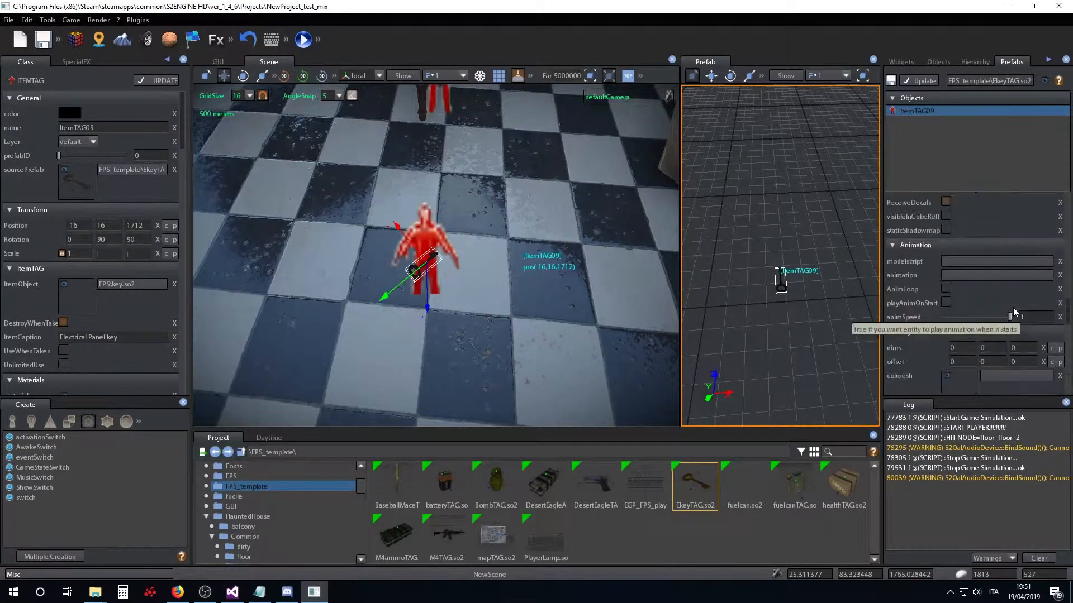
scroll(1013, 307, down, 5)
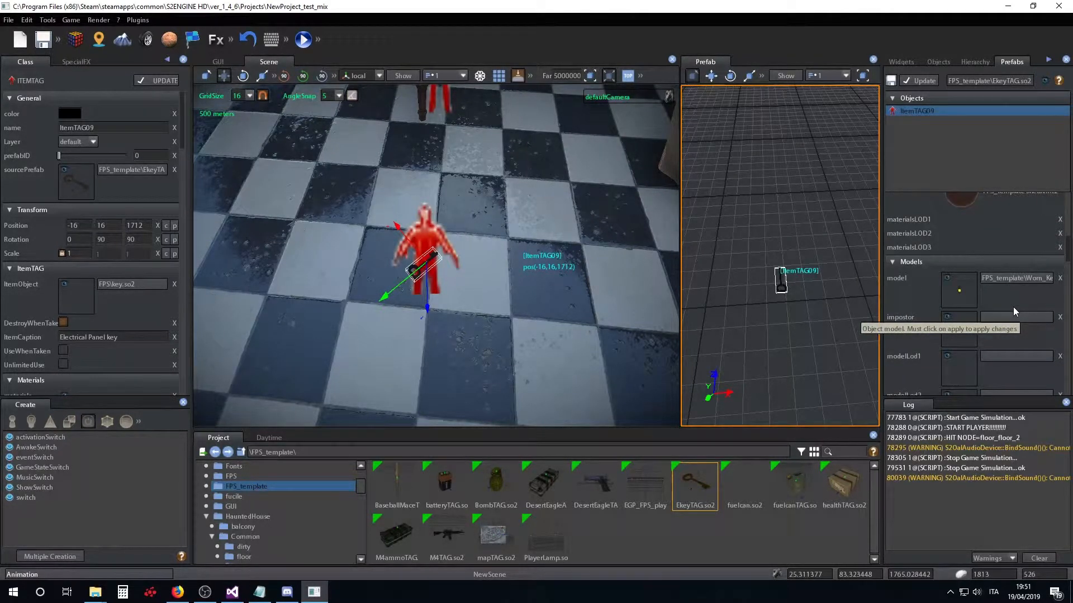
scroll(1014, 307, up, 3)
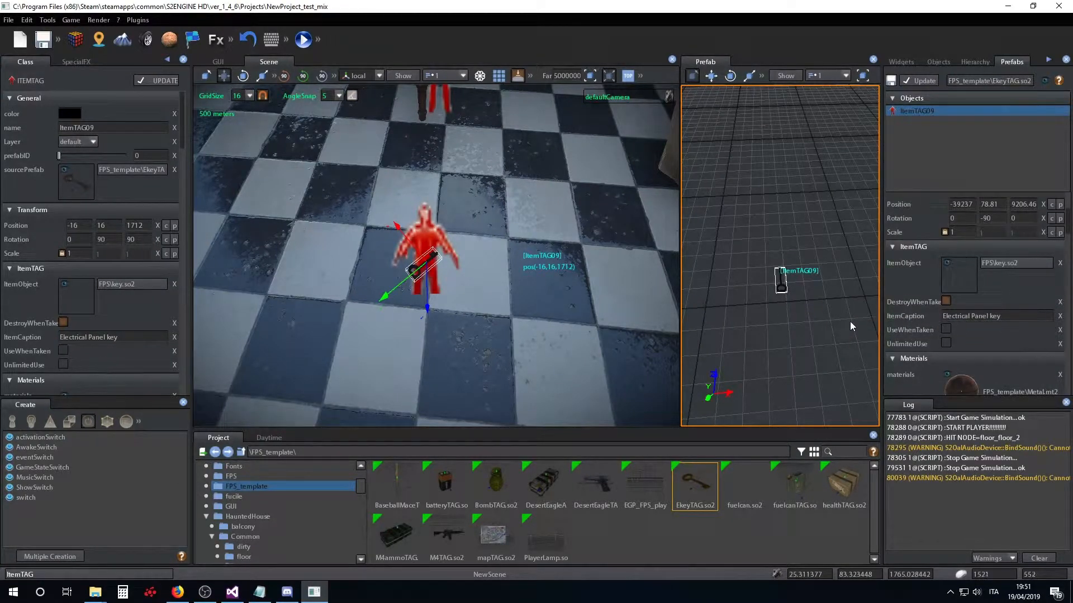
scroll(998, 295, down, 3)
scroll(996, 290, down, 5)
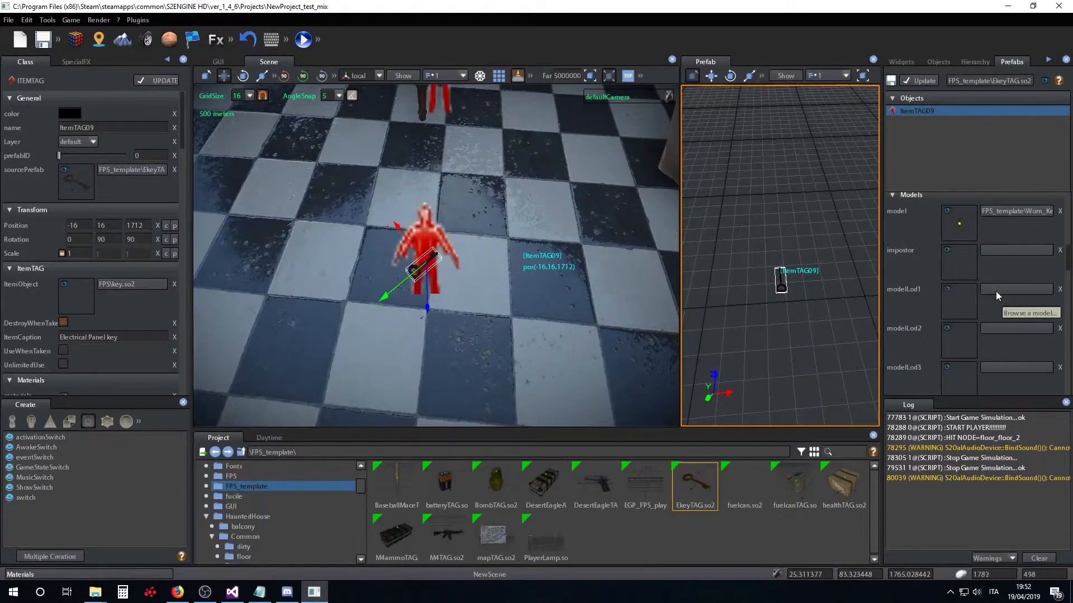
scroll(993, 291, down, 4)
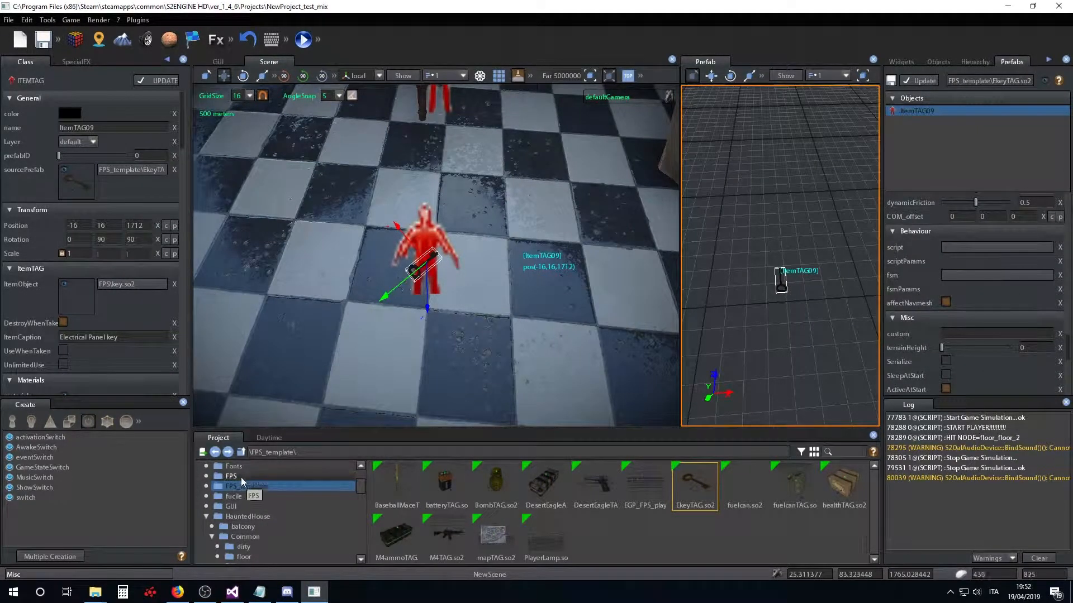
Show game machine files alongside prefabs in the project browser and open key.so2 from the FPS folder for editing
click(800, 452)
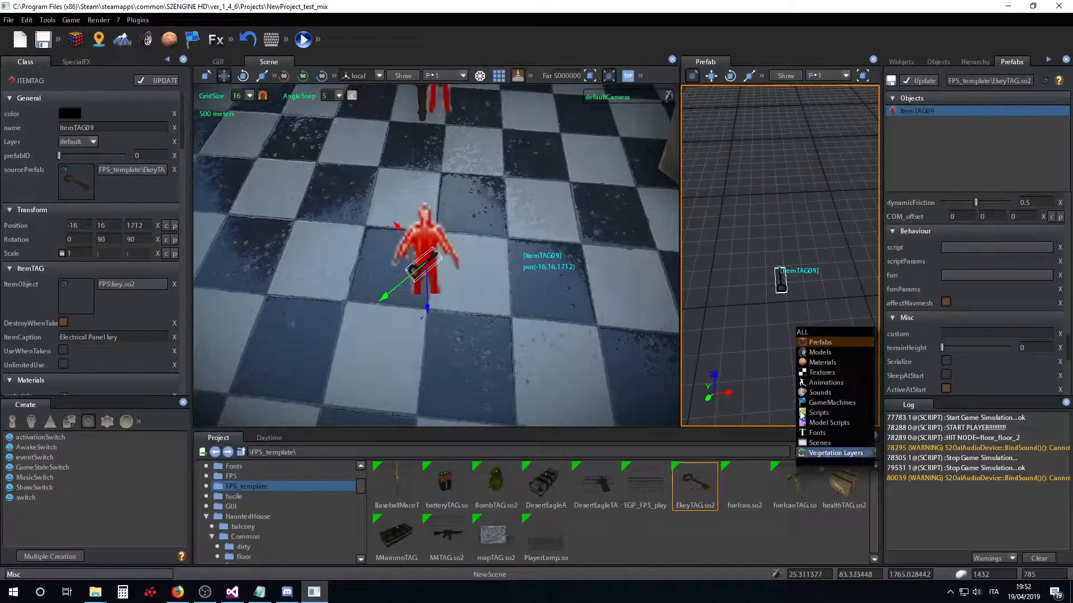
click(785, 546)
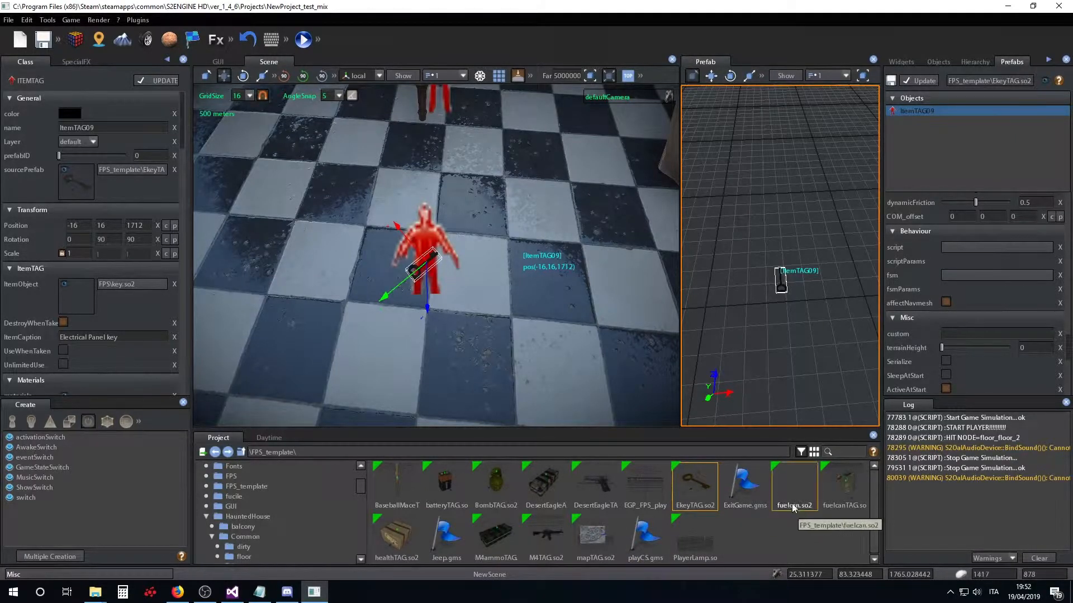
click(230, 477)
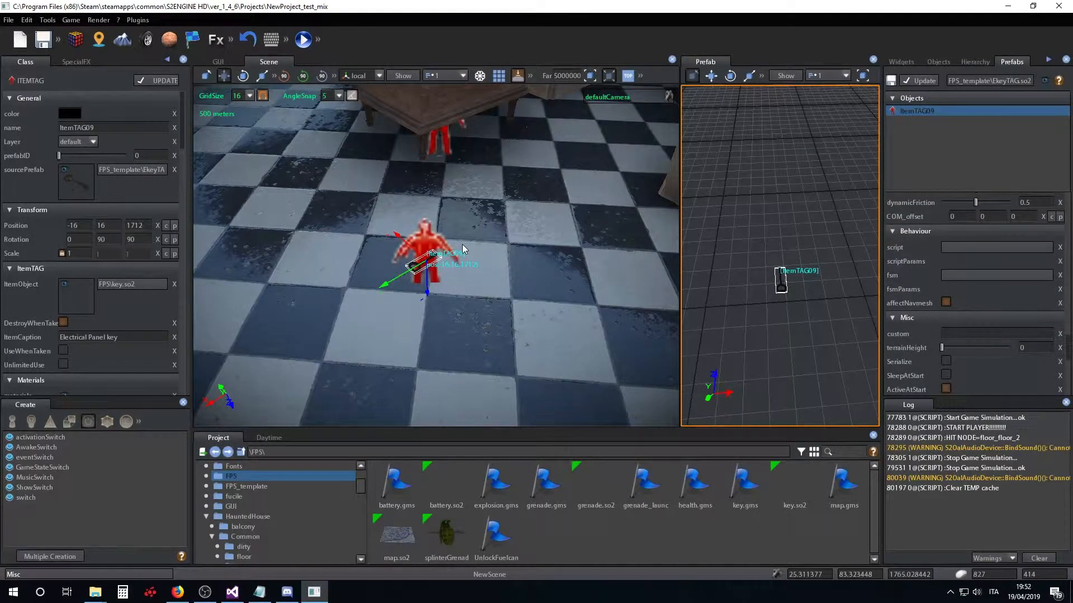
click(795, 487)
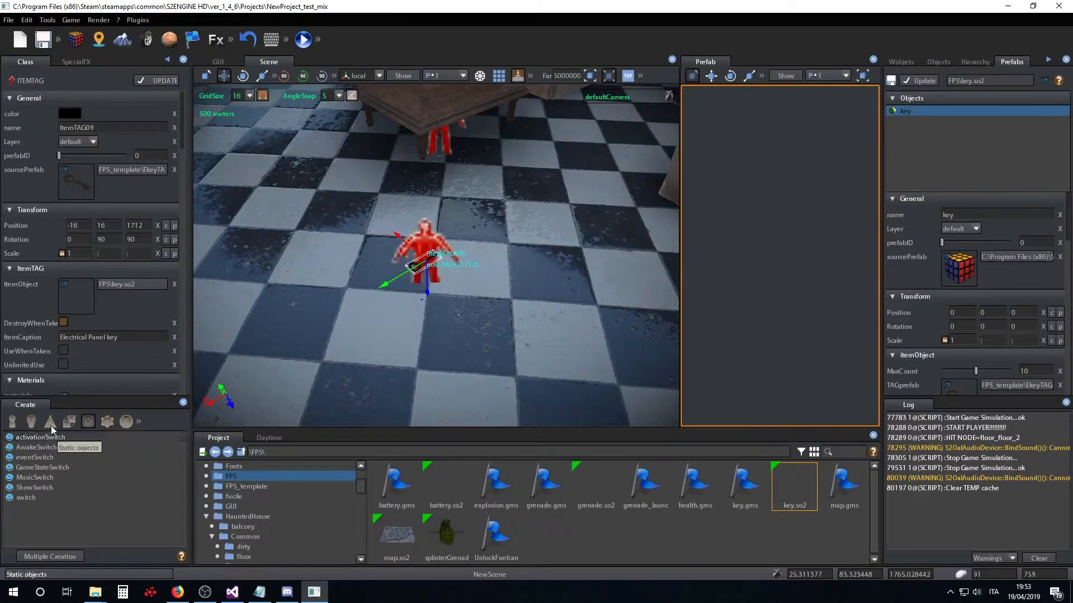
Look through the creatable object classes, comparing the group containing itemObject with the one containing ItemTAG
click(127, 423)
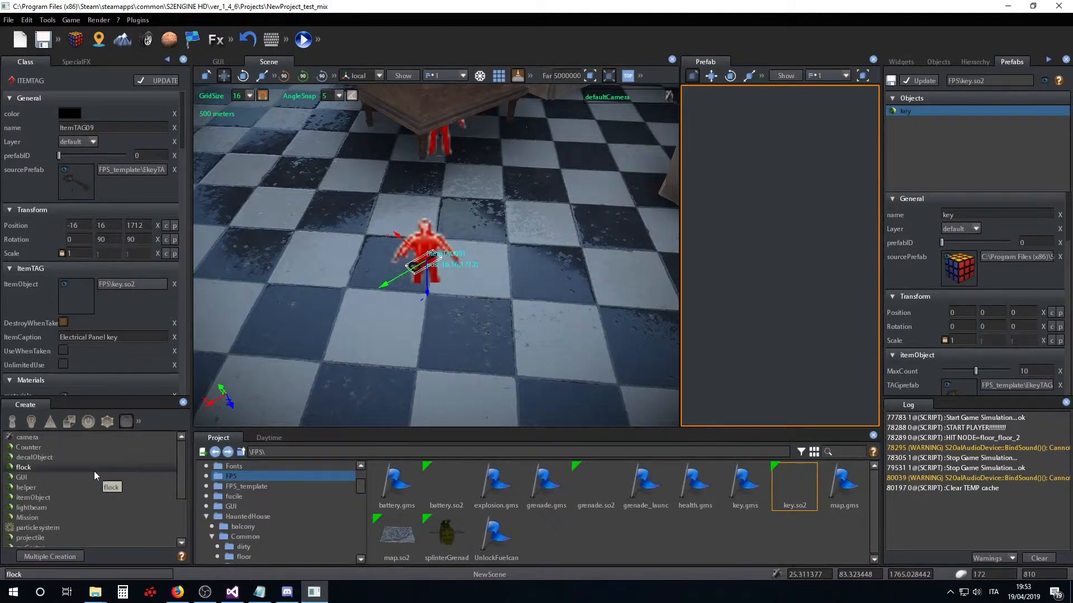
scroll(93, 471, down, 2)
scroll(94, 473, up, 3)
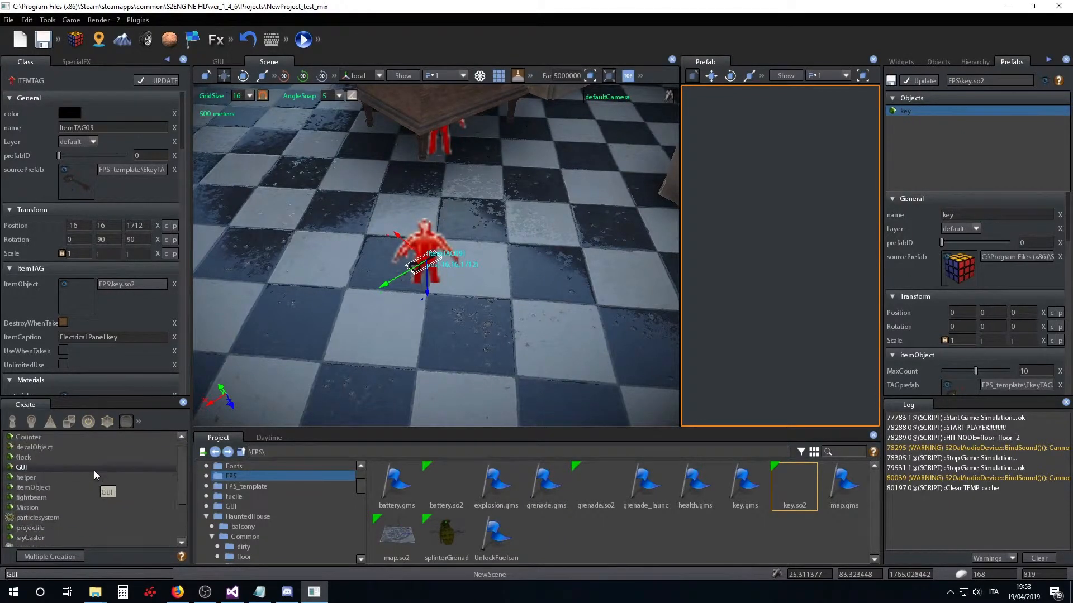
click(12, 422)
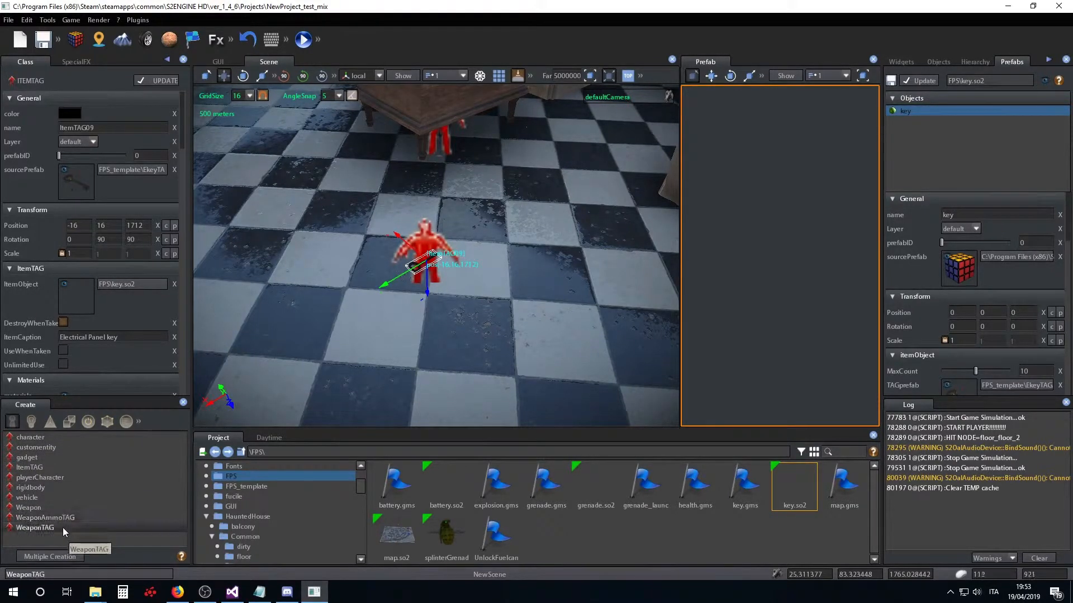
click(124, 424)
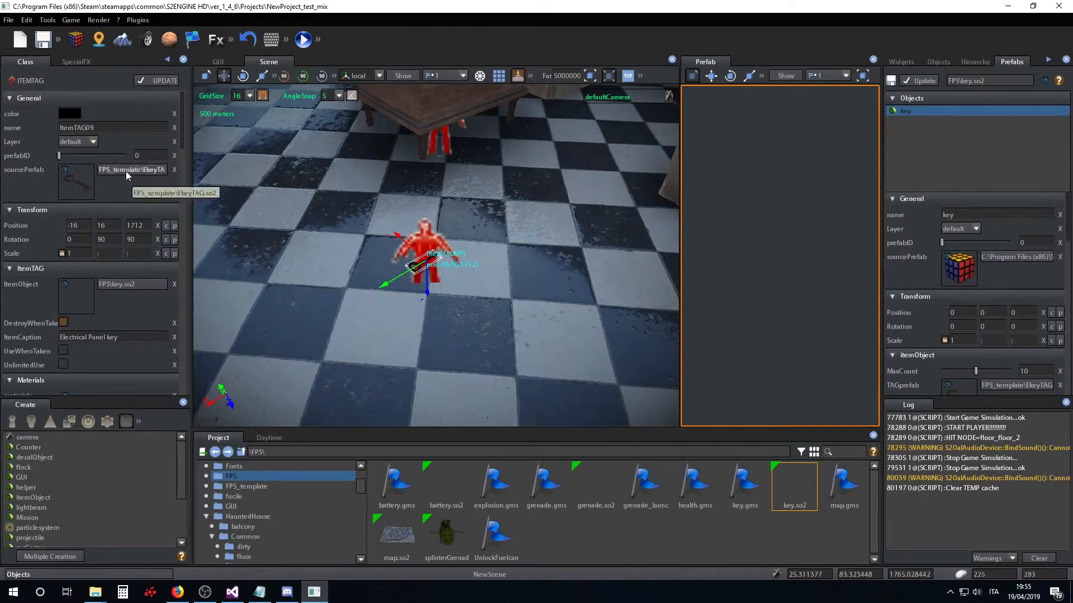
Examine the placed key's ItemTAG properties and the key.so2 prefab's itemObject settings for maximum count, TAG prefab and locked state
click(505, 282)
right_drag(505, 283, 504, 273)
scroll(504, 286, up, 3)
scroll(501, 280, down, 3)
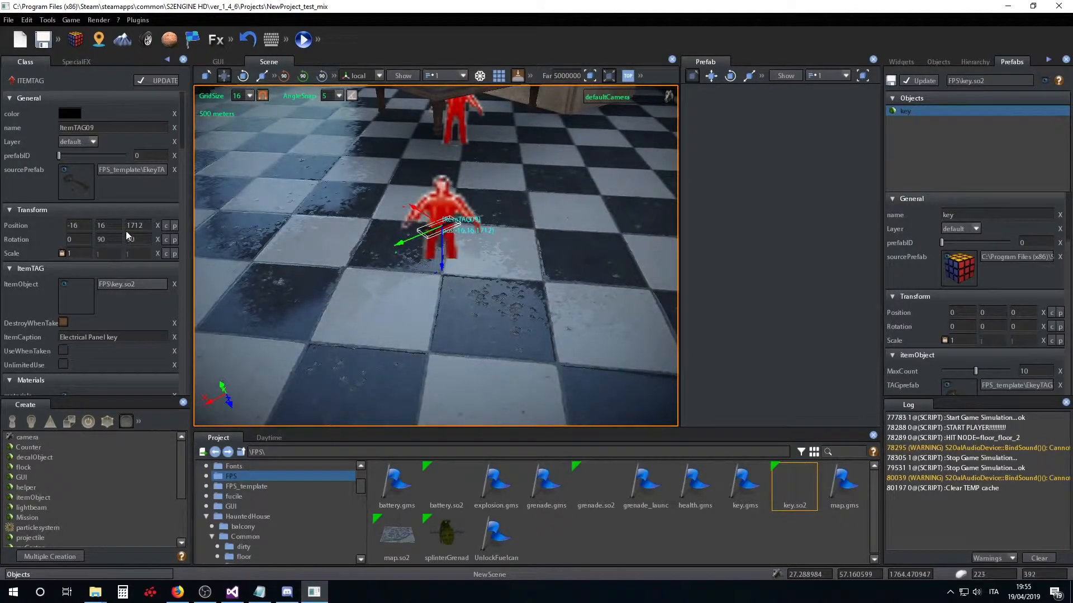
scroll(125, 230, down, 3)
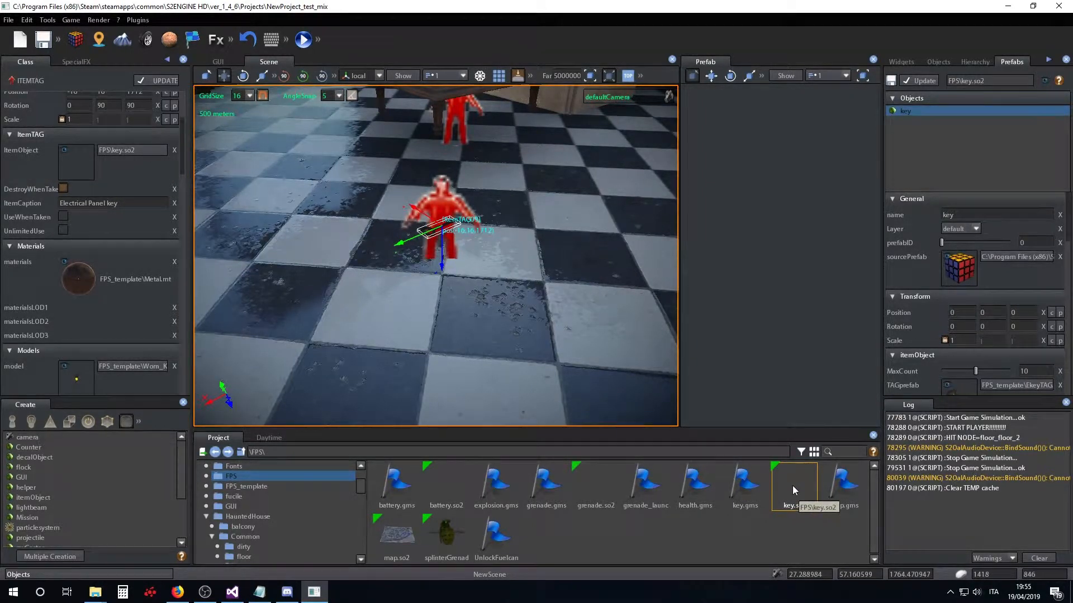
scroll(944, 260, down, 2)
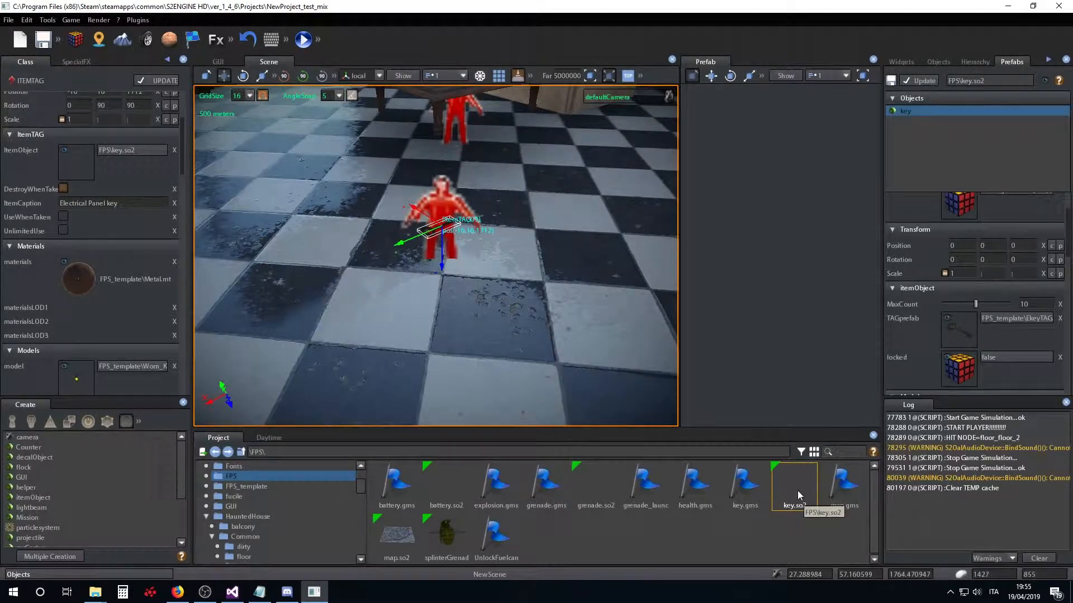
scroll(1004, 275, down, 2)
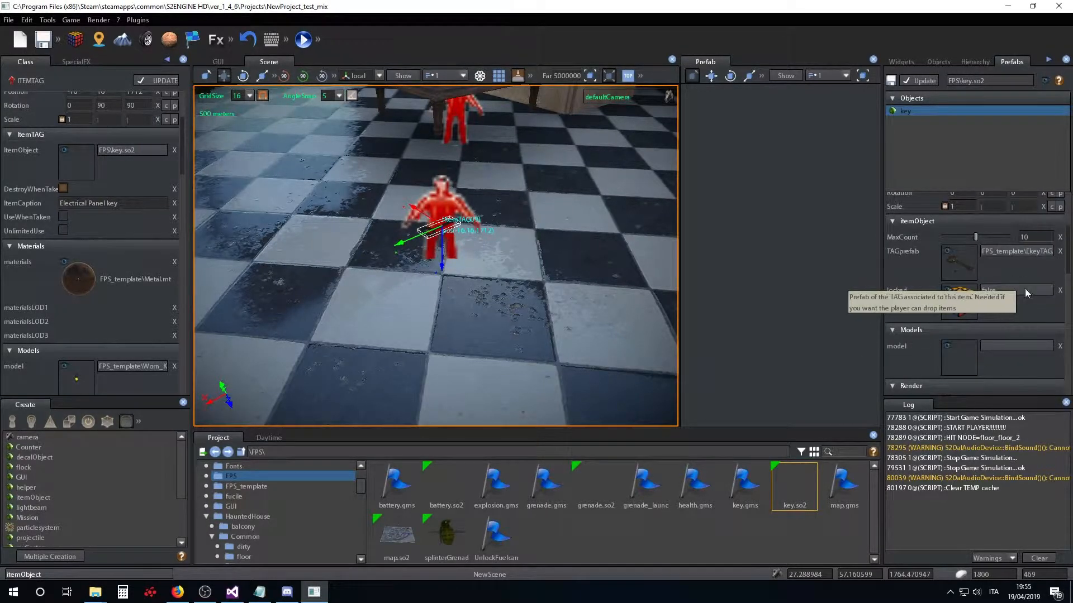
scroll(1027, 295, up, 2)
scroll(1027, 297, up, 2)
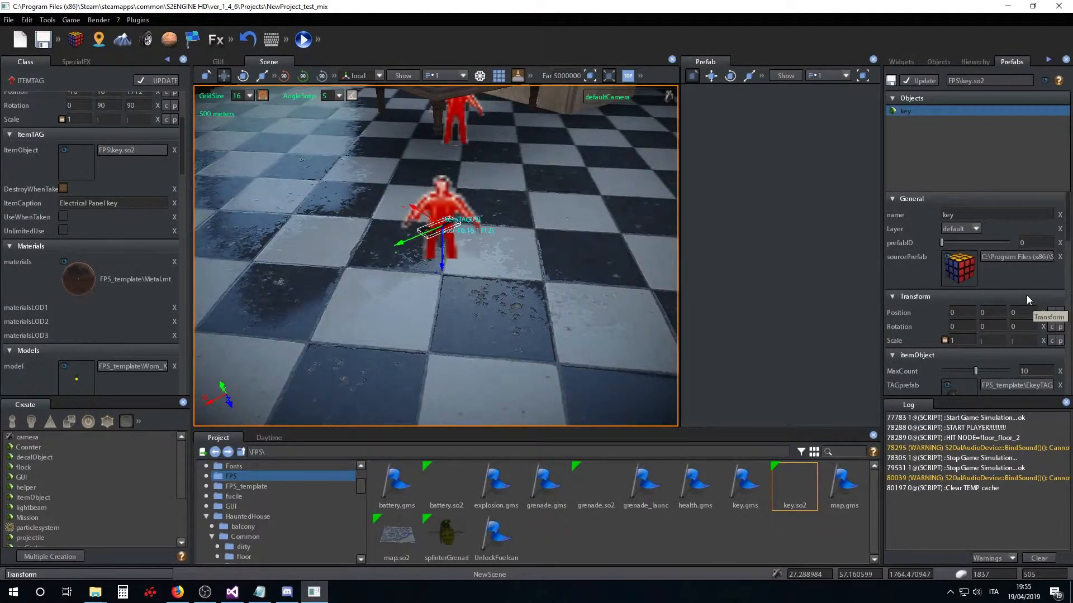
scroll(1018, 287, down, 2)
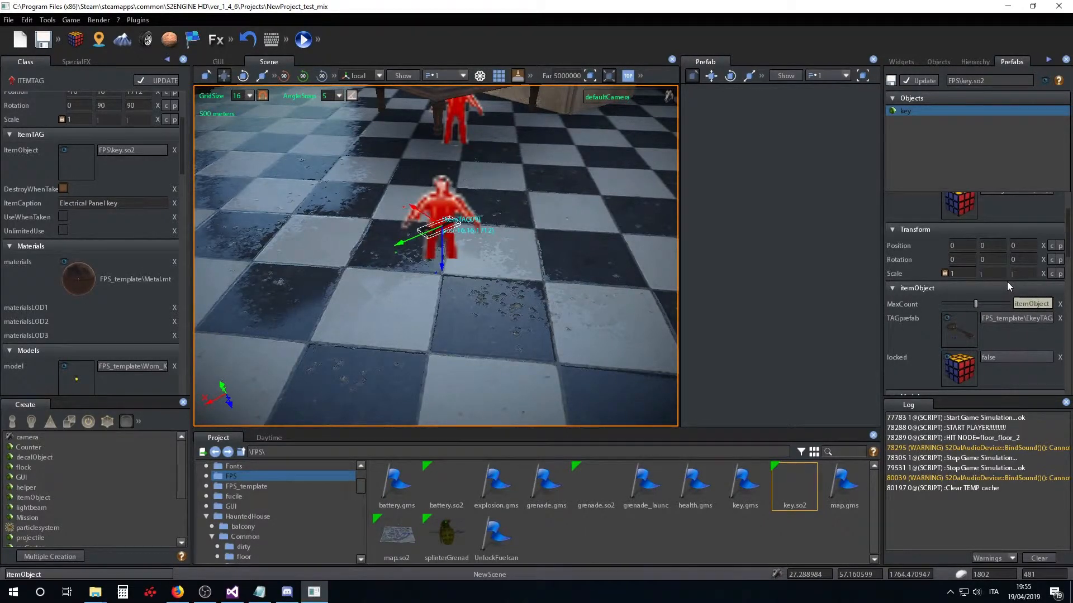
Examine the key prefab's icon textures and its key.gms behaviour parameters with the kitchen door in view
right_drag(553, 358, 447, 260)
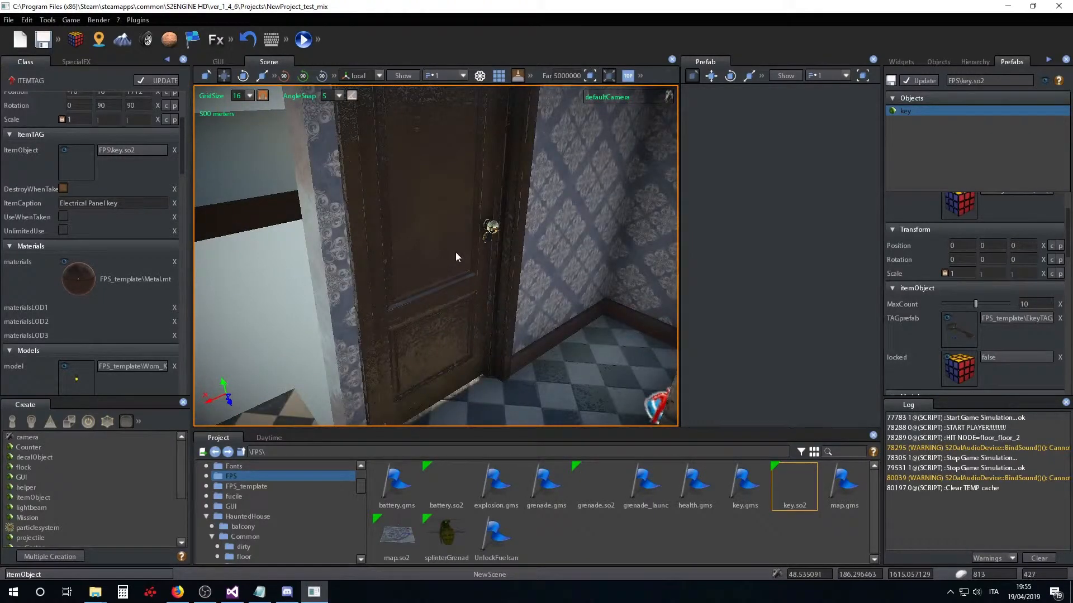
scroll(960, 299, down, 4)
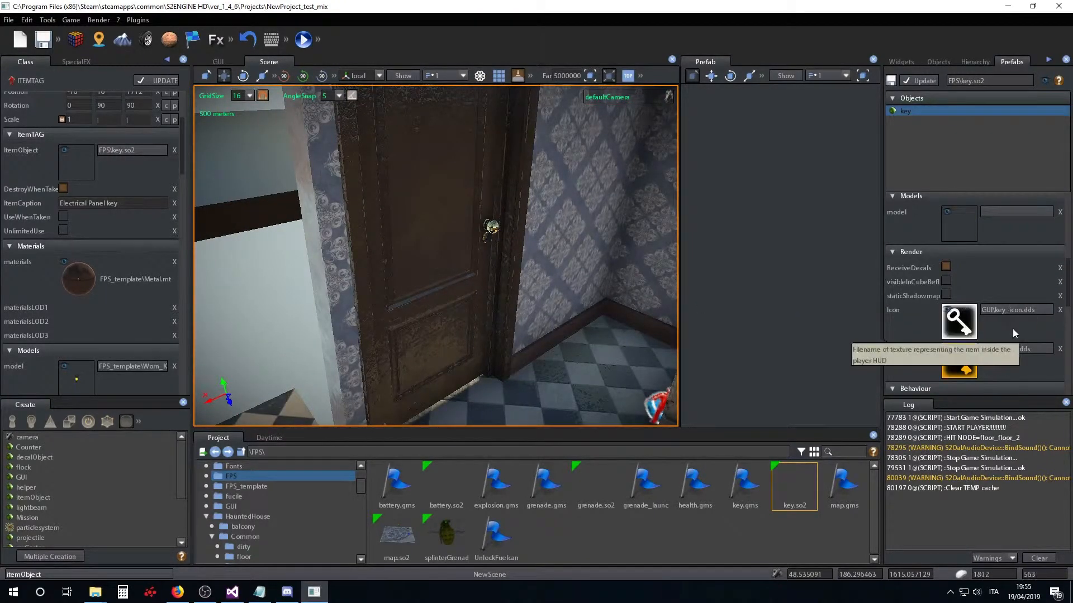
scroll(1009, 324, down, 2)
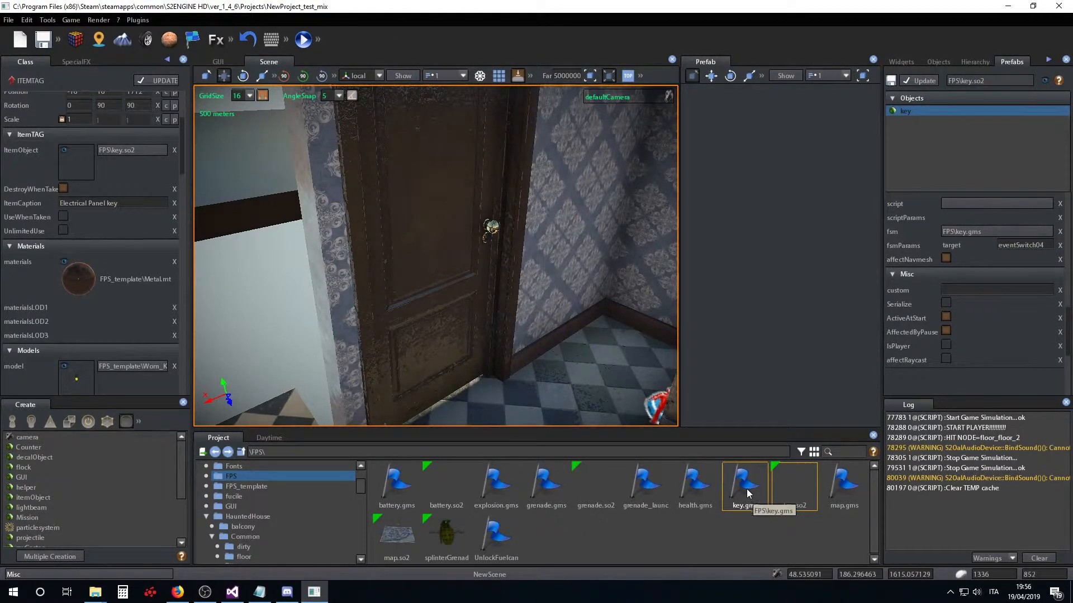
scroll(949, 329, up, 3)
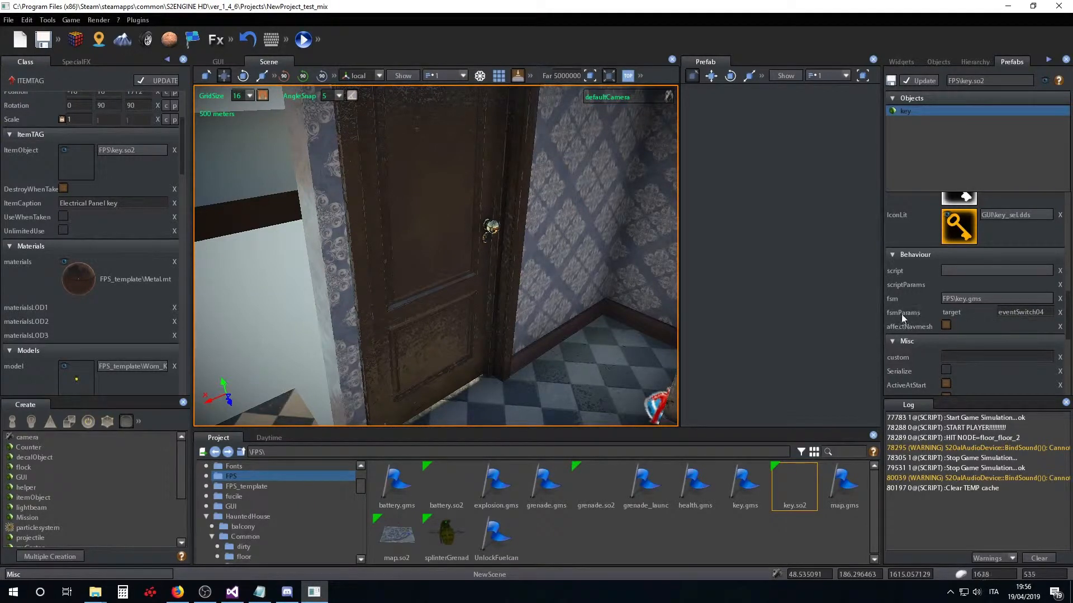
right_click(1001, 312)
click(980, 313)
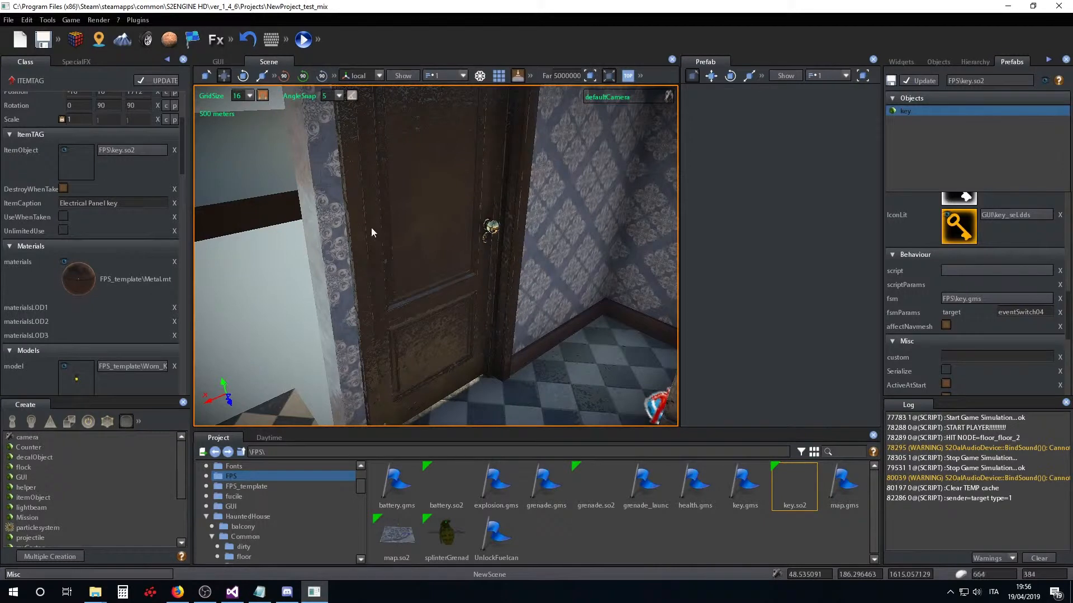
click(1022, 312)
key(Escape)
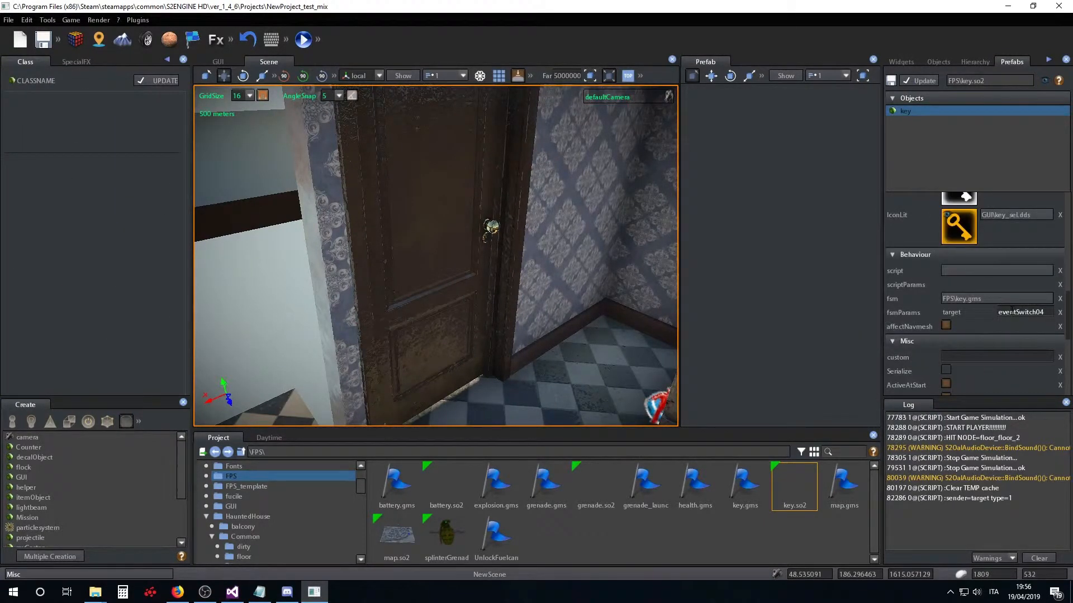
right_click(1011, 312)
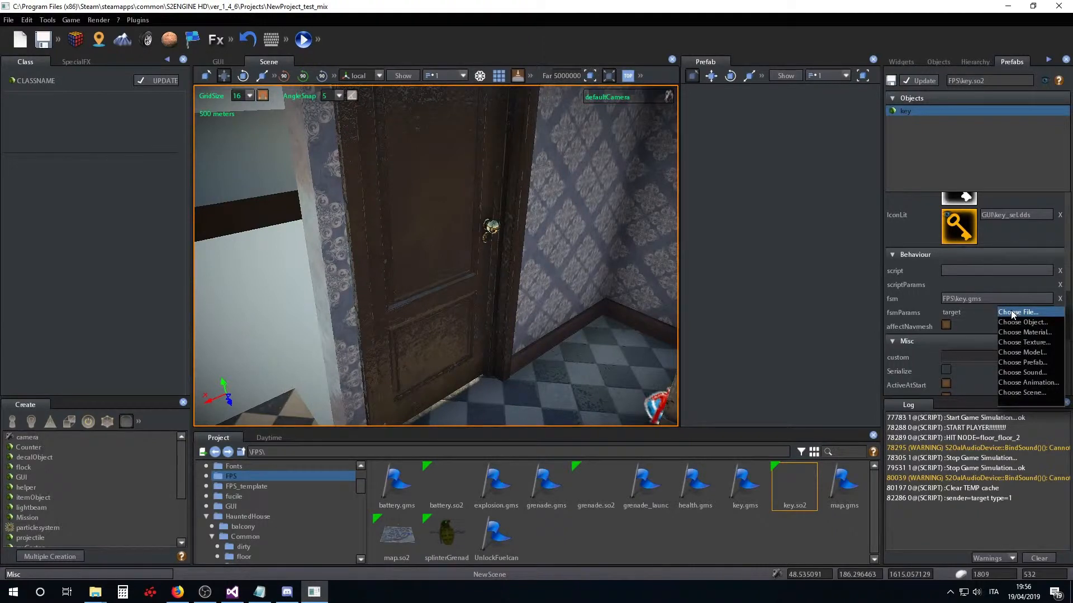
click(980, 310)
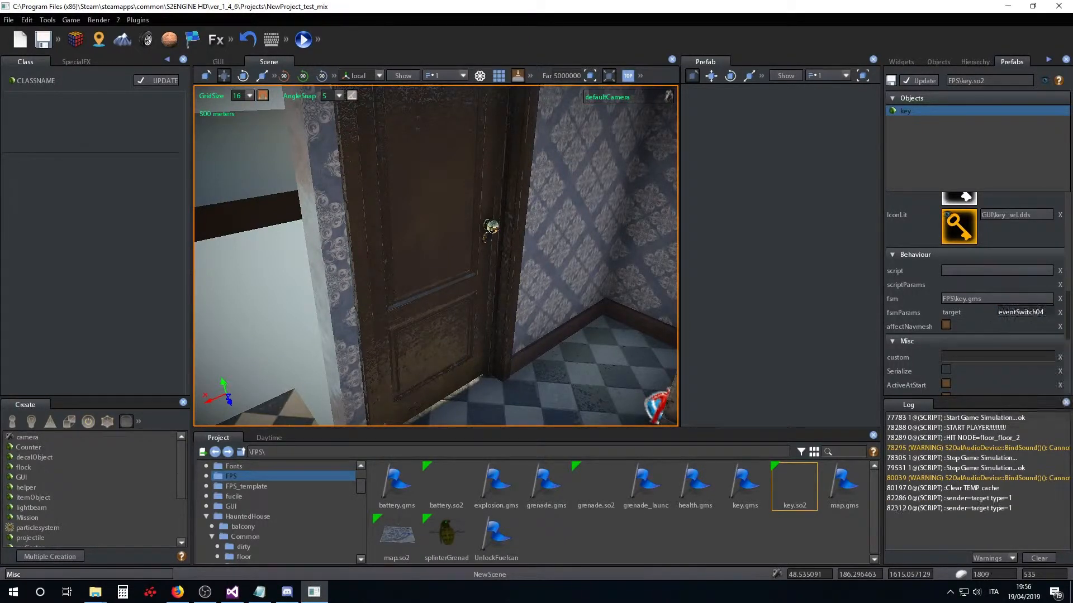
Set the target parameter of the key prefab's key.gms behaviour to door_frame_12, picked from the door in the scene
right_click(1006, 313)
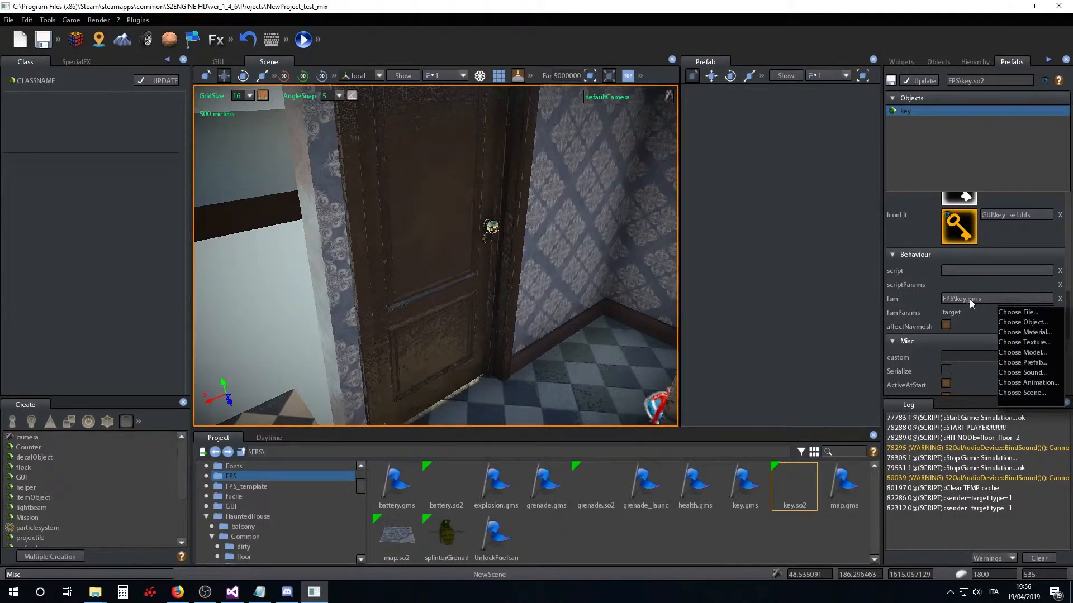
click(1027, 321)
click(413, 356)
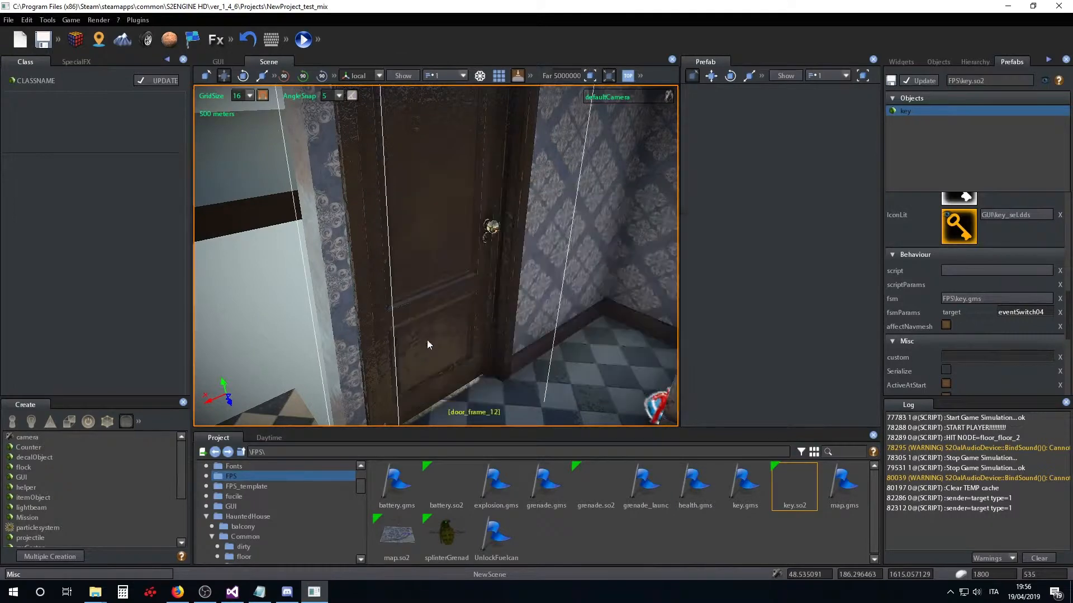
click(459, 219)
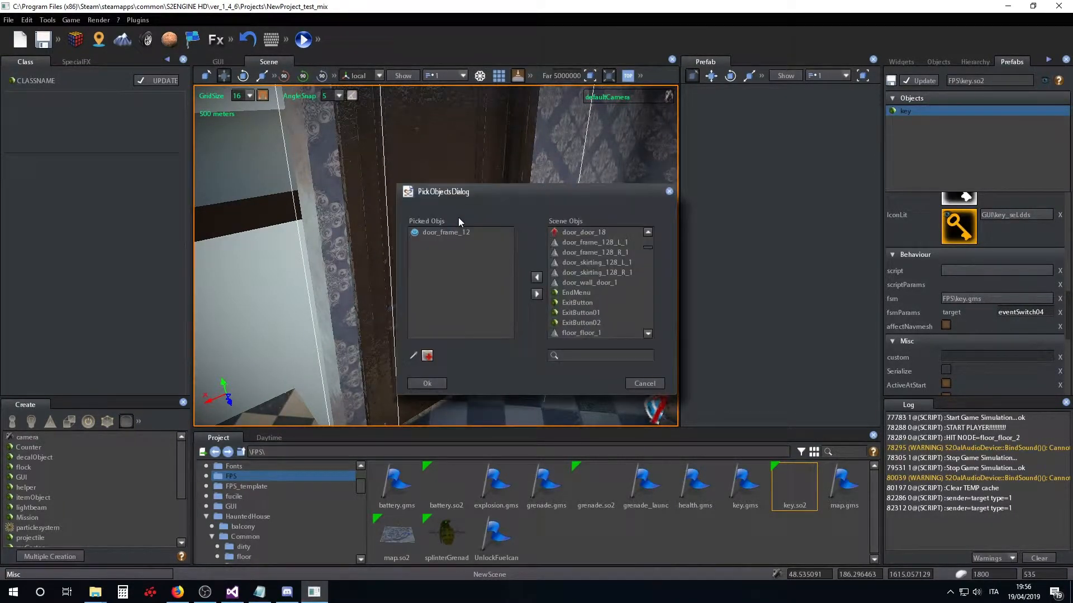
click(441, 384)
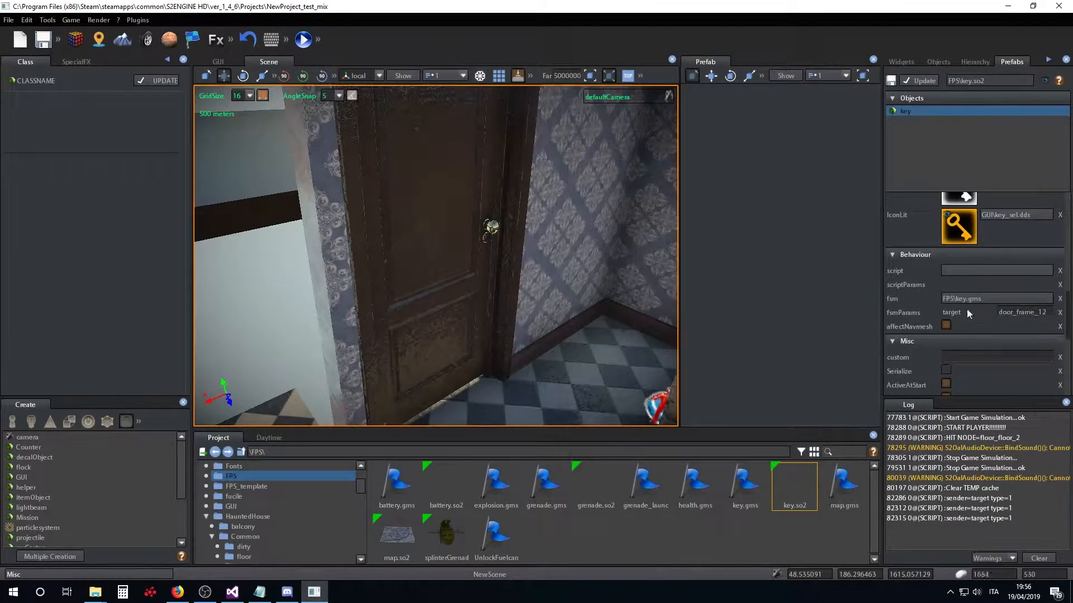
Start the game simulation near the placed key and take the Electrical Panel key with the player
right_drag(502, 255, 495, 283)
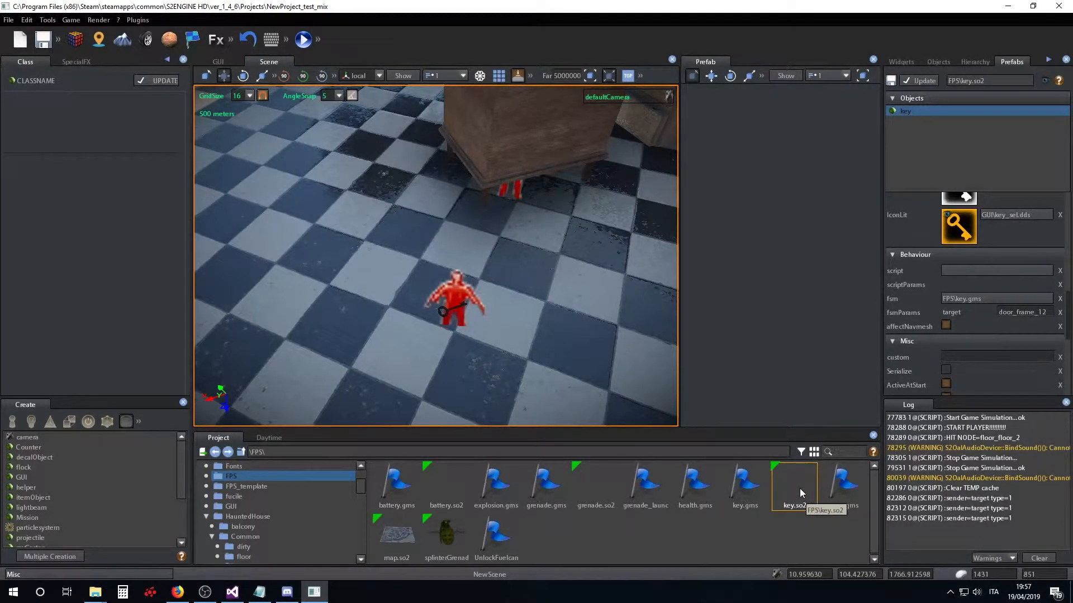
right_drag(625, 305, 581, 220)
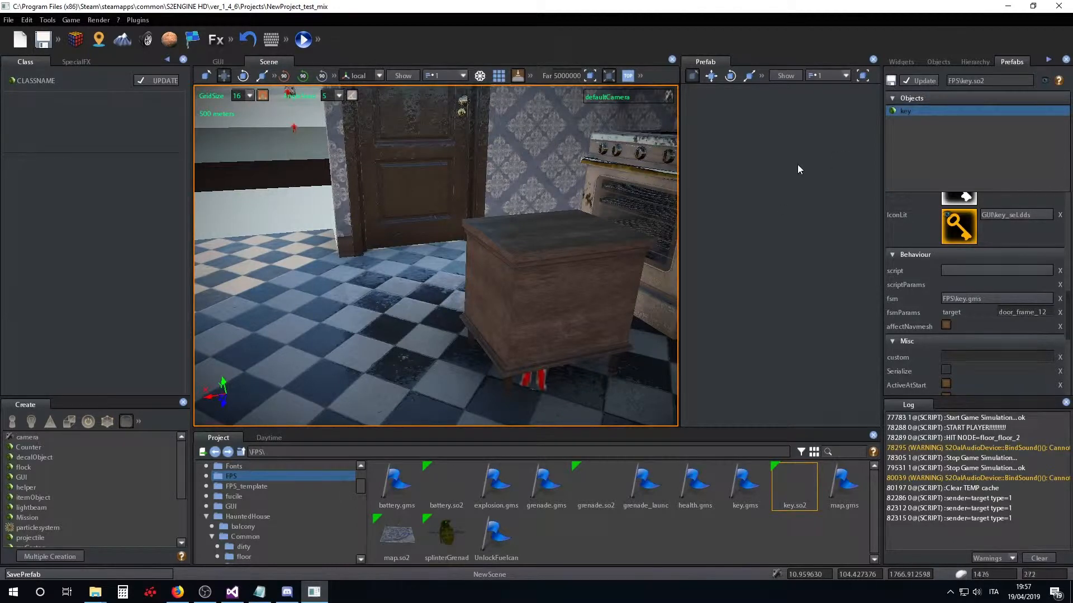
right_drag(420, 293, 474, 304)
scroll(474, 304, up, 3)
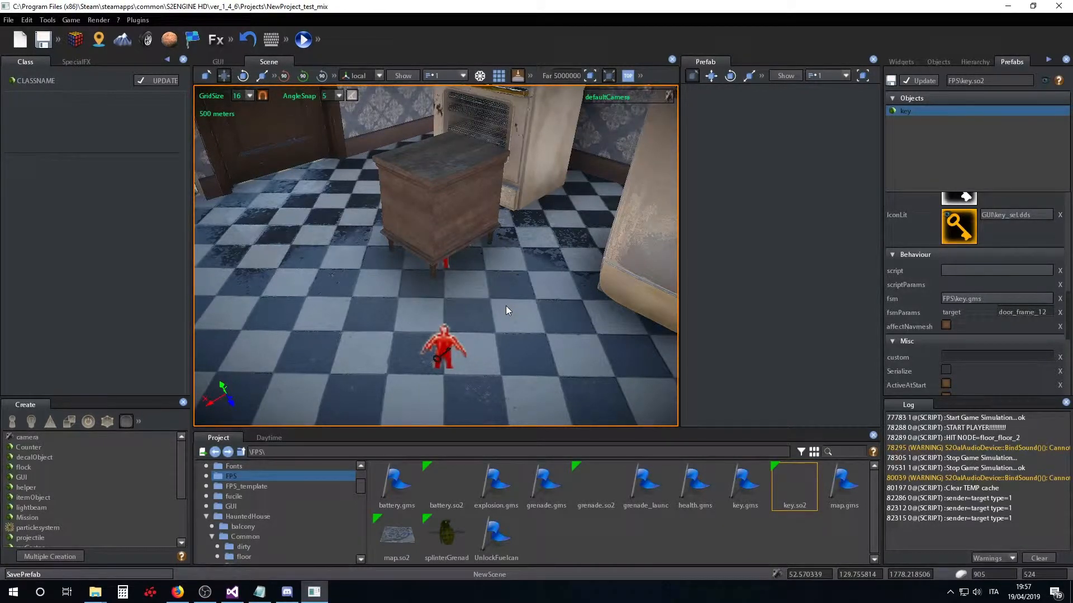
key(F5)
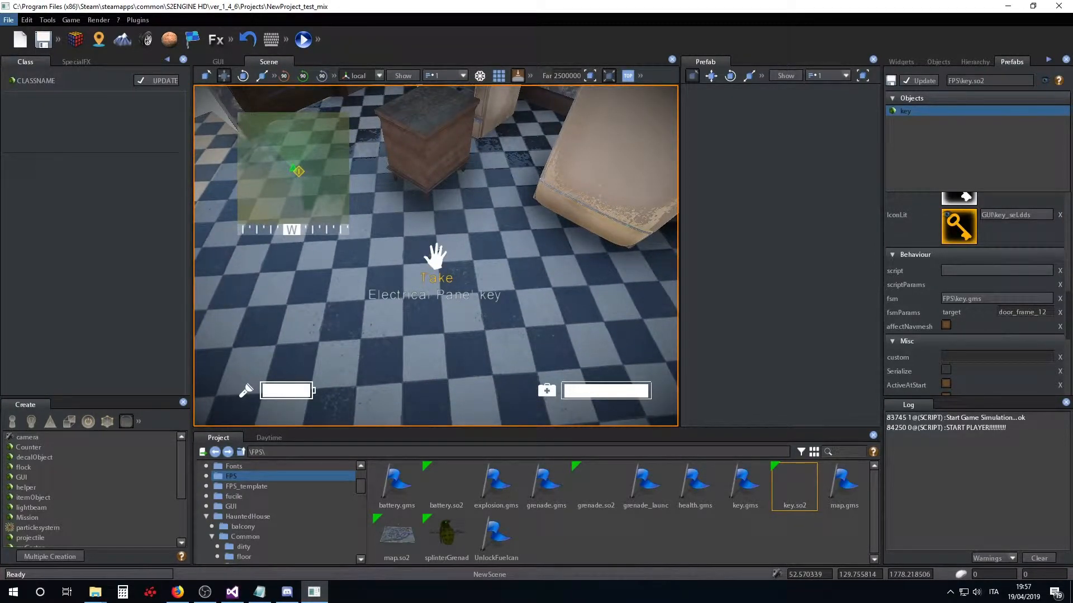
key(e)
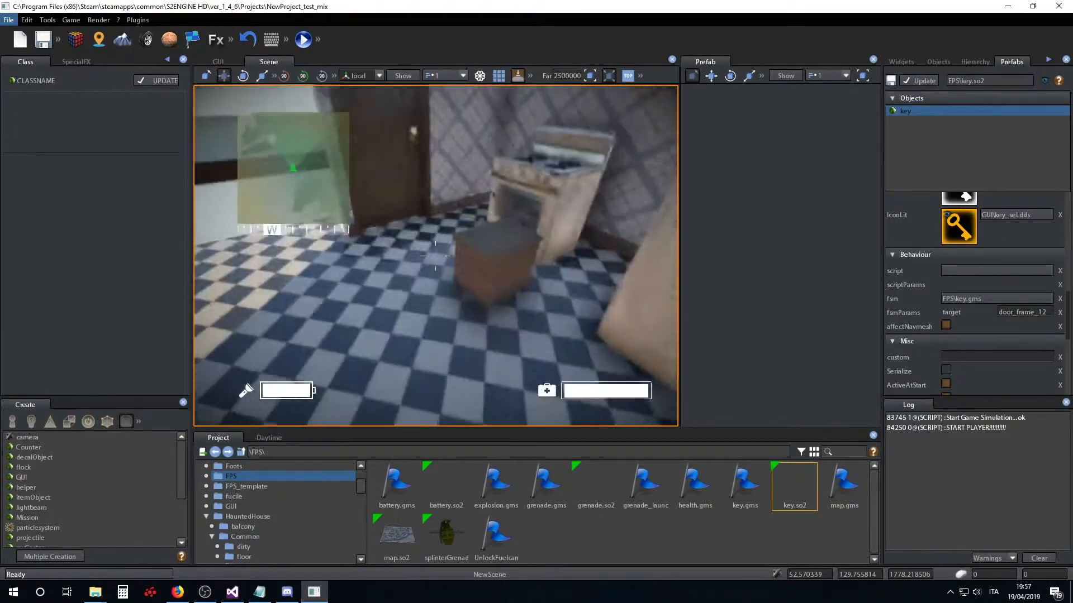
Walk the player up to the locked kitchen door and aim at it from close range
key(w)
key(w)
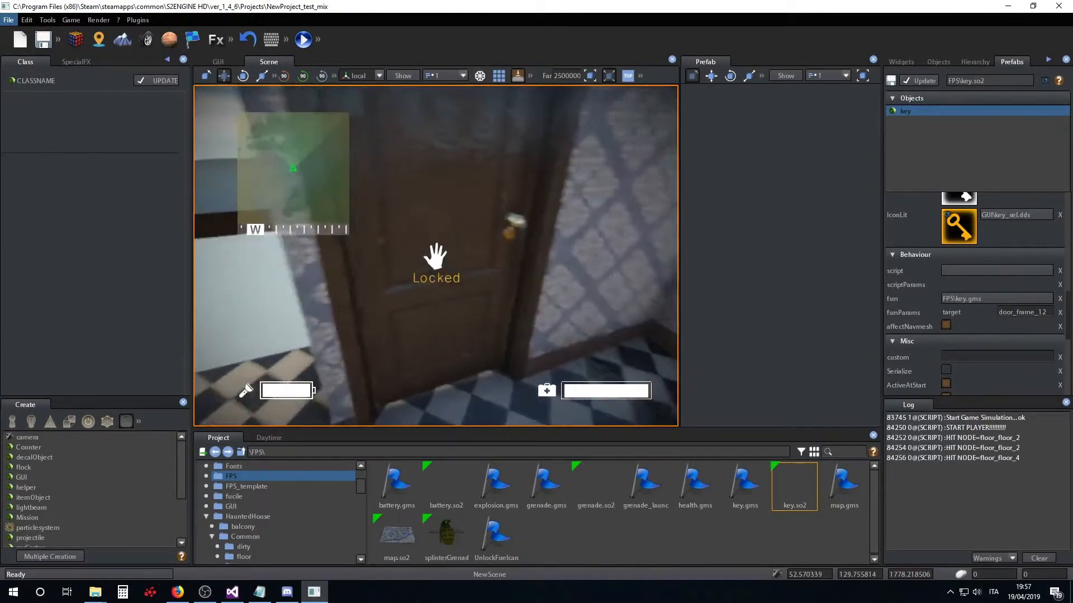
key(w)
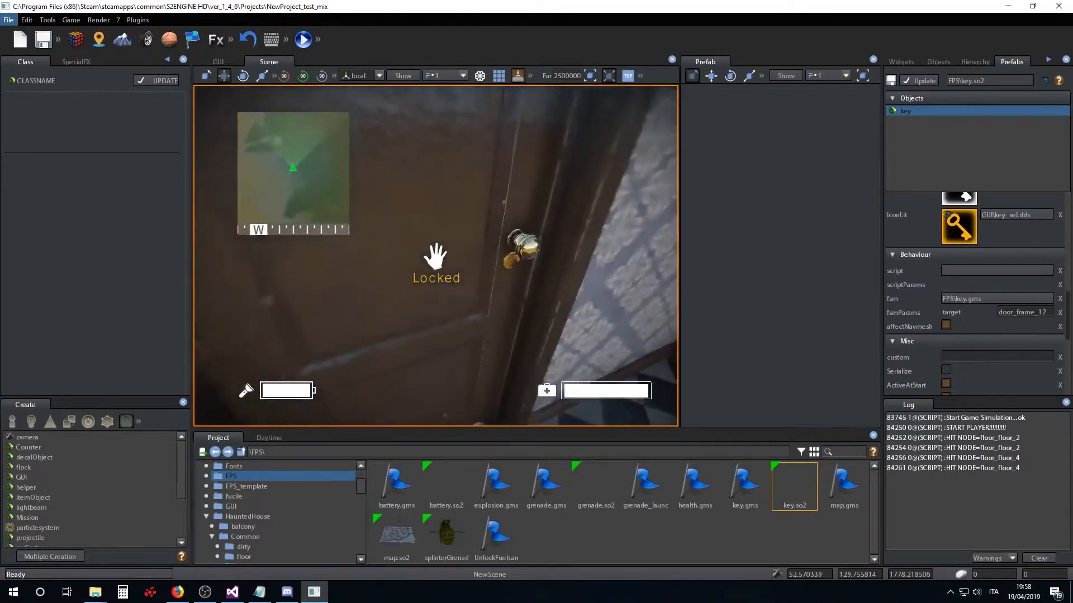
key(s)
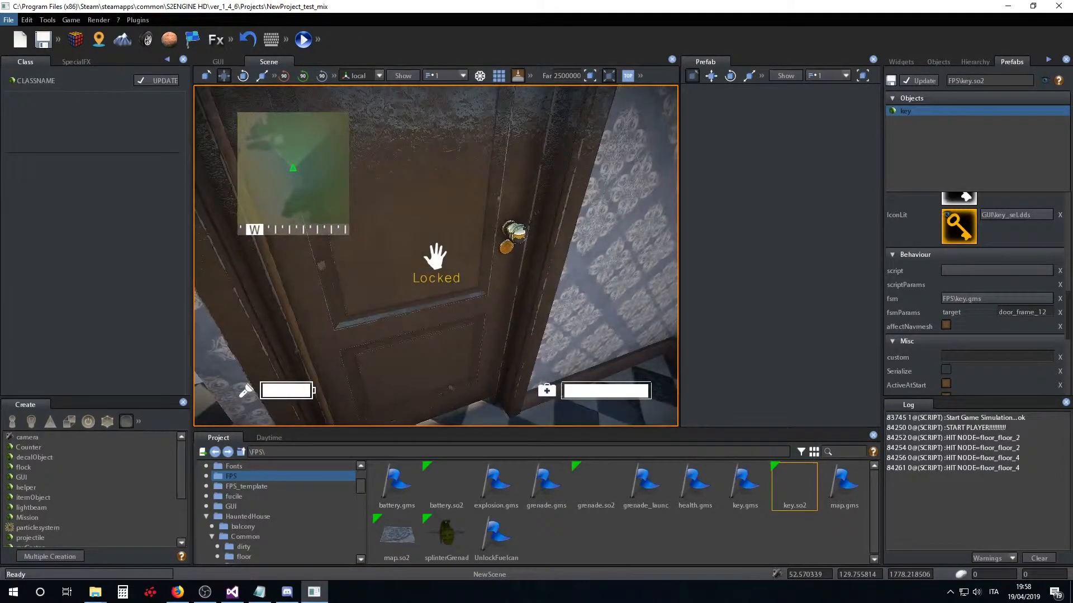
key(Escape)
key(Escape)
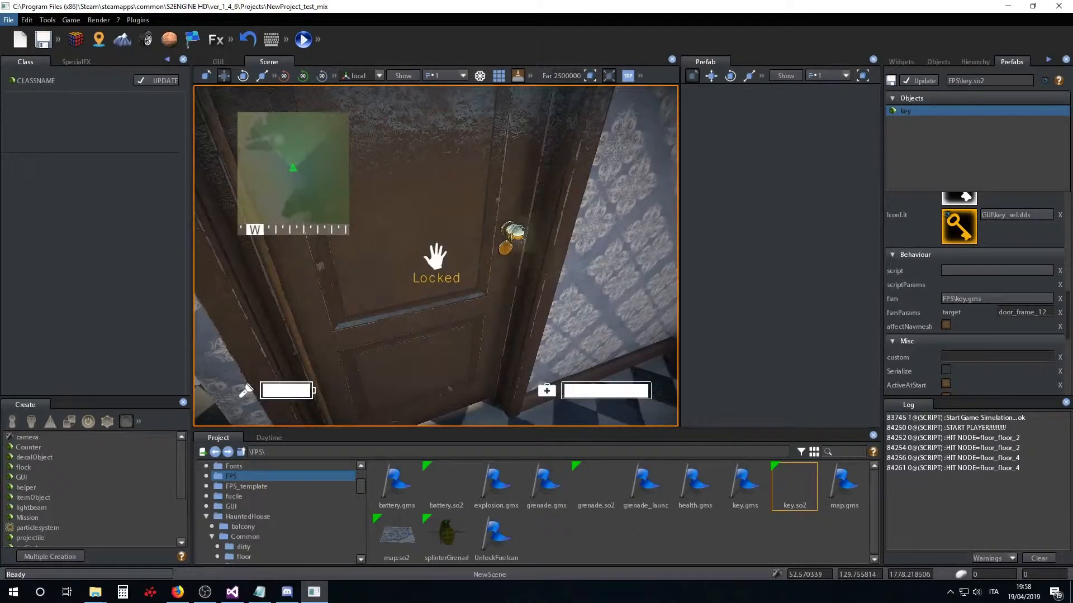
Show the player's inventory and use the Electrical Panel key to unlock the kitchen door
key(Tab)
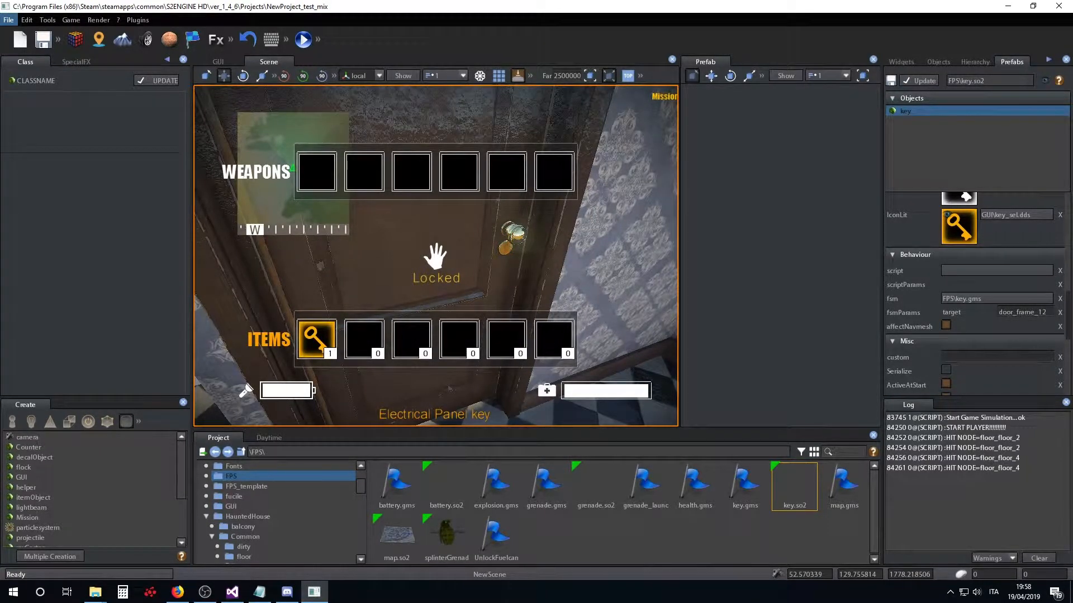
key(Right)
key(Left)
key(Right)
key(Left)
key(Right)
key(Left)
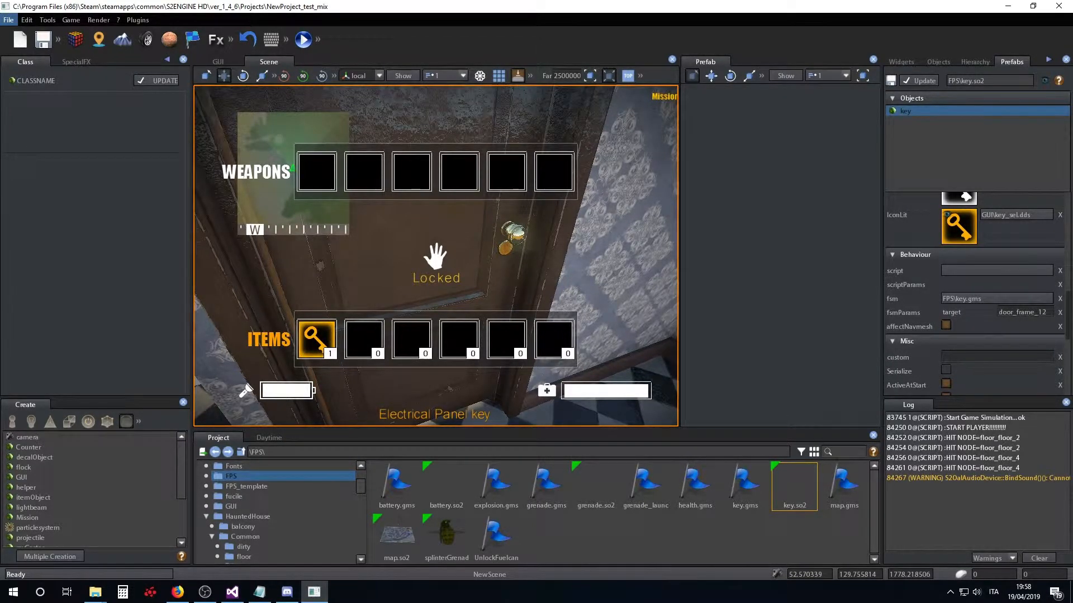
key(Return)
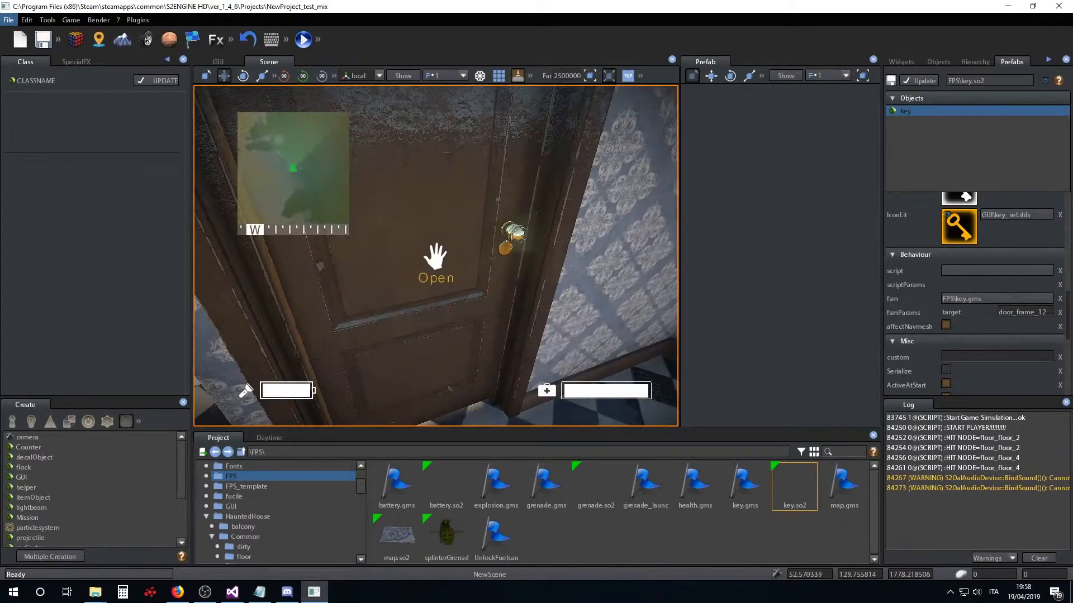
Open the unlocked kitchen door with the player and stop the game simulation
key(e)
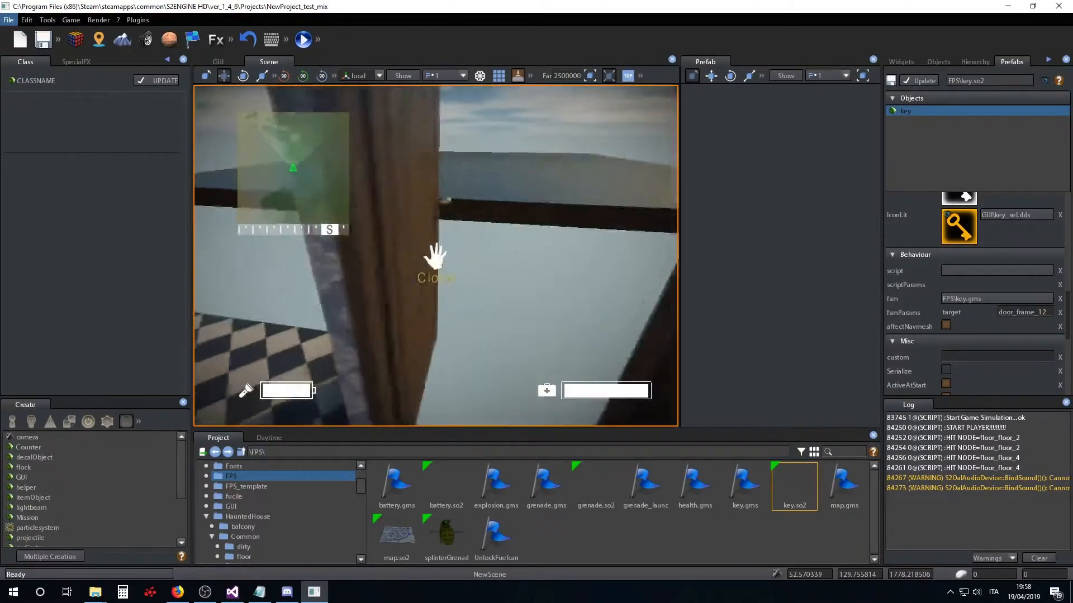
key(e)
key(w)
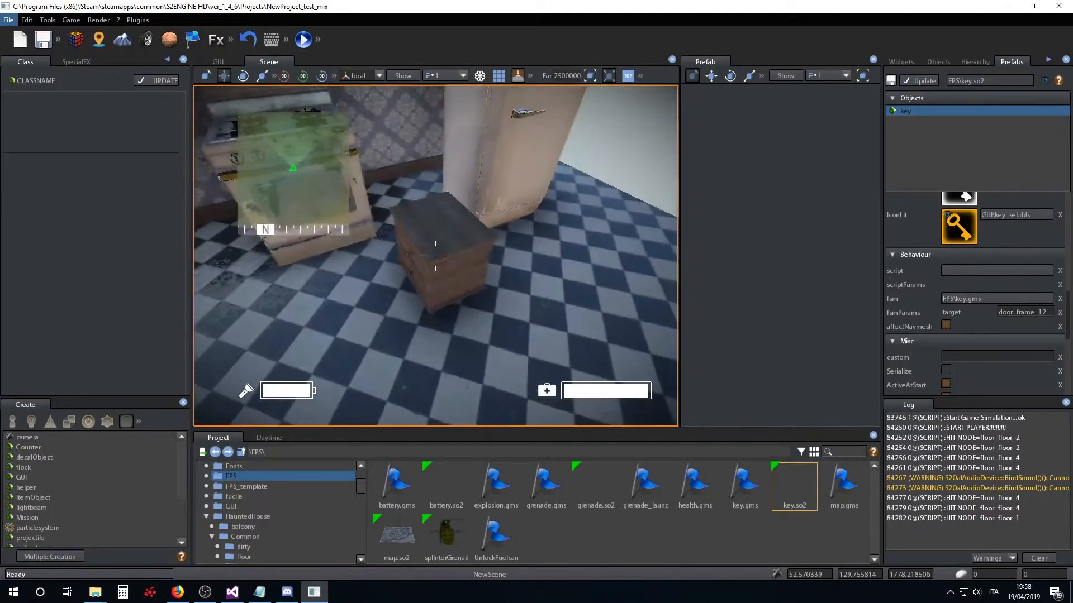
key(Escape)
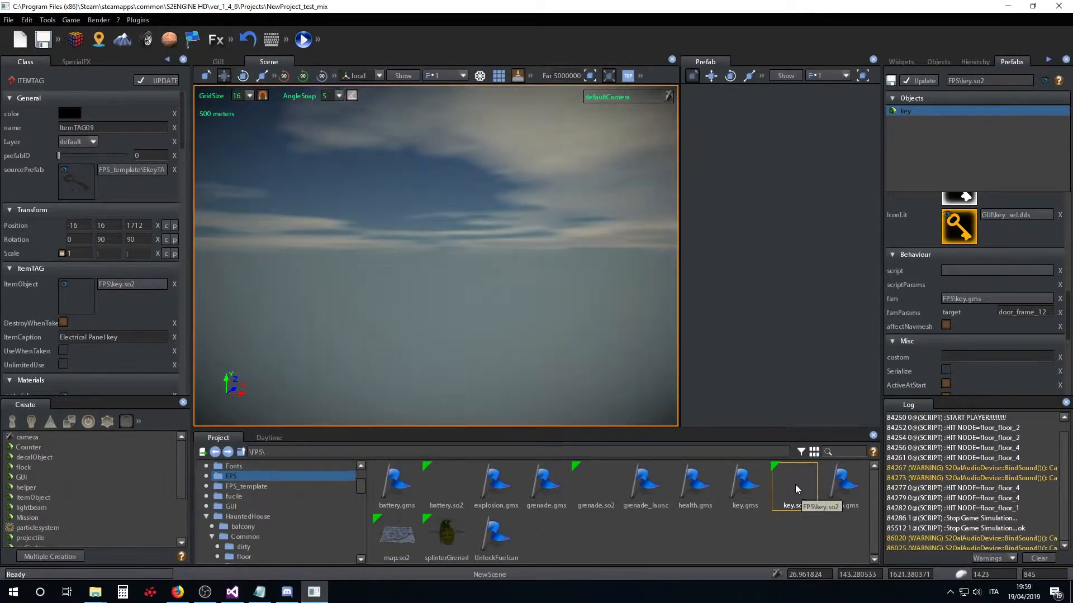
Examine the placed key on the kitchen floor and the bedside table beside it from several angles
right_drag(526, 258, 401, 280)
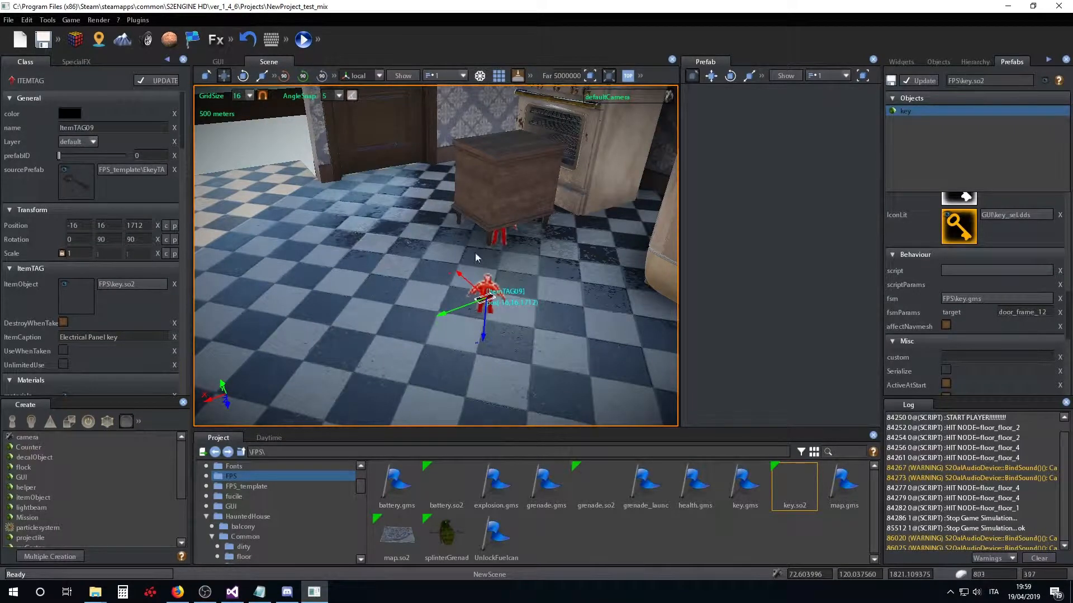
right_drag(471, 319, 431, 328)
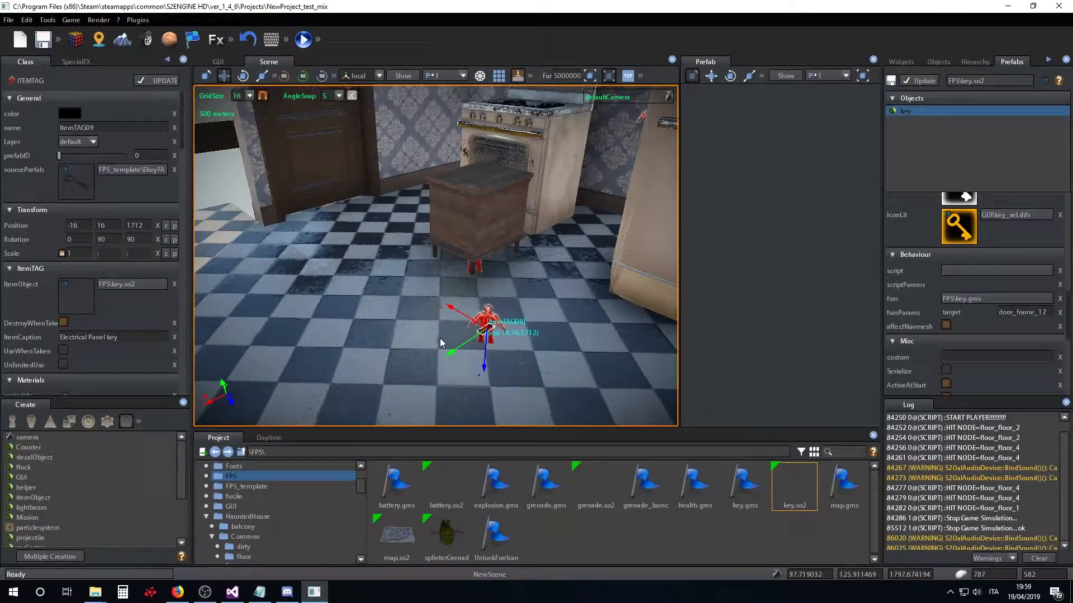
right_drag(507, 344, 571, 324)
scroll(572, 323, down, 3)
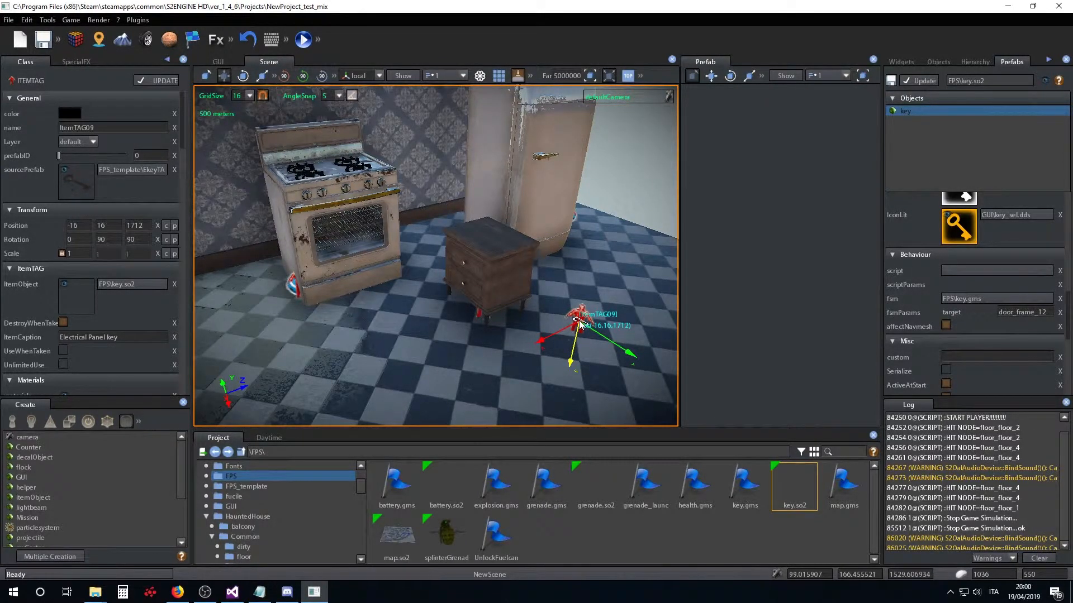
middle_drag(468, 307, 545, 286)
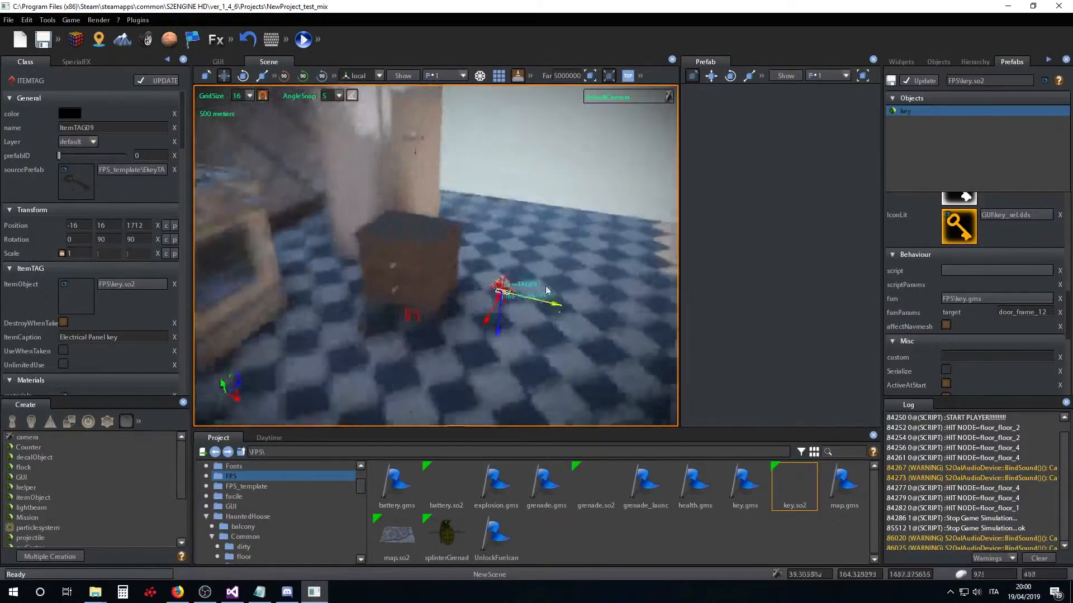
scroll(547, 286, up, 4)
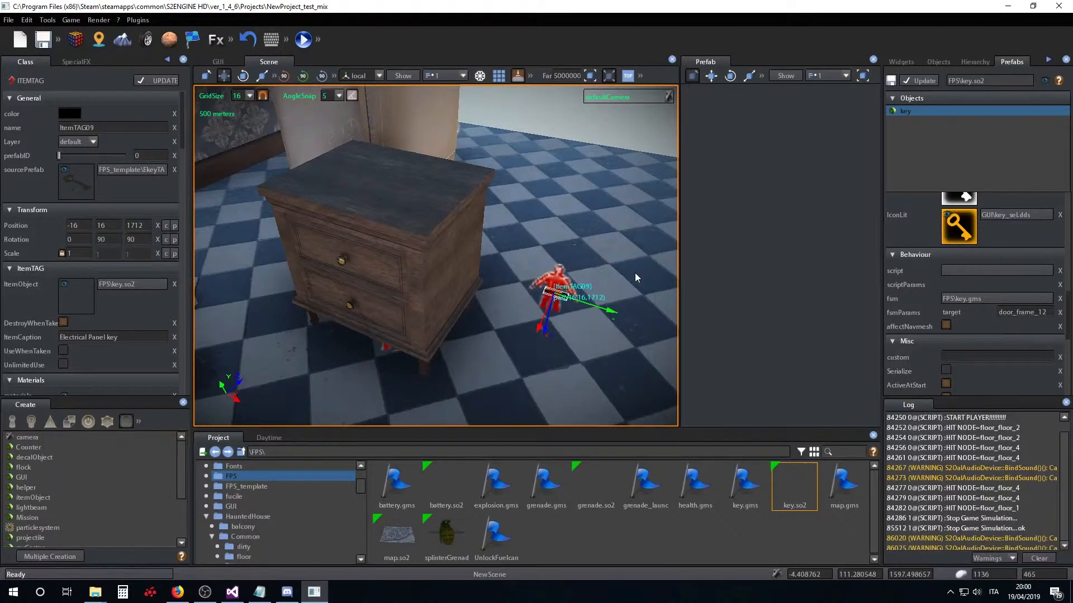
scroll(601, 320, up, 5)
right_drag(601, 320, 513, 323)
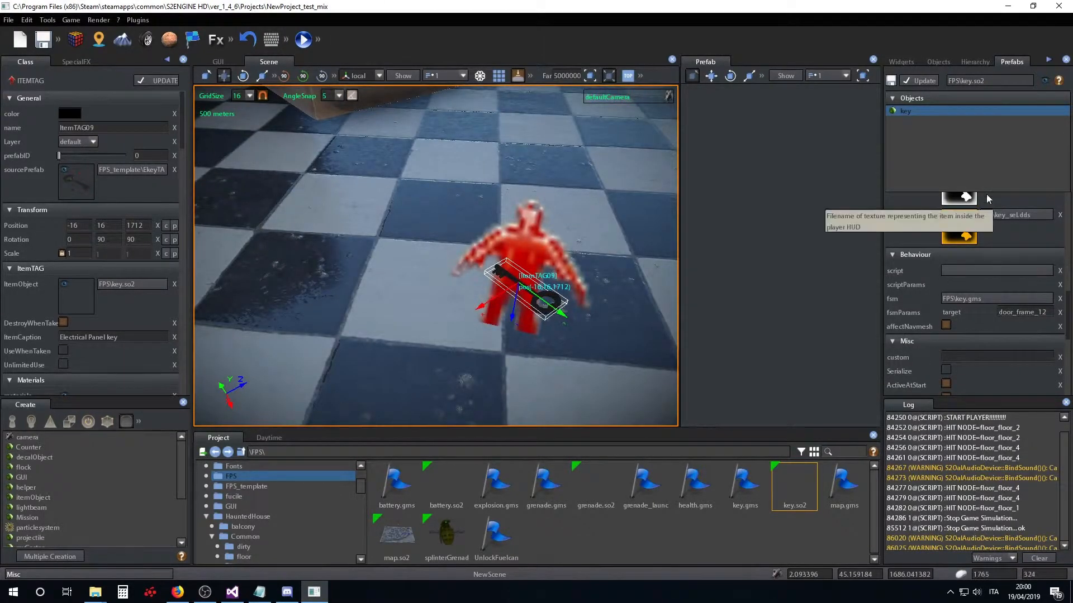
Link the ItemTAG09 key in the scene hierarchy as a child of the drawer body bedside_table_drawer2_1
click(975, 61)
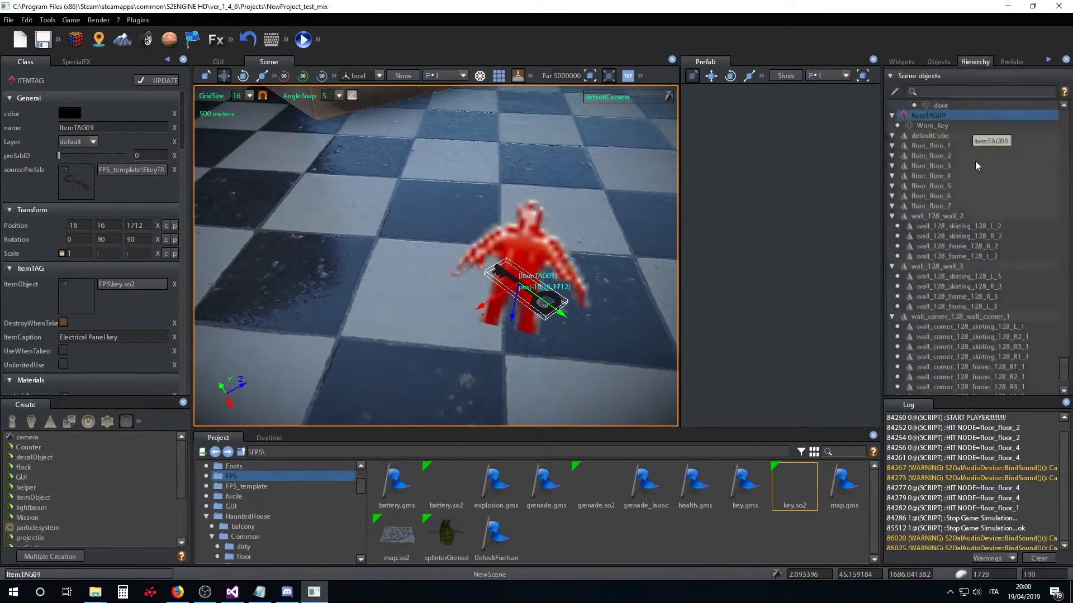
right_drag(640, 299, 612, 281)
scroll(578, 288, down, 5)
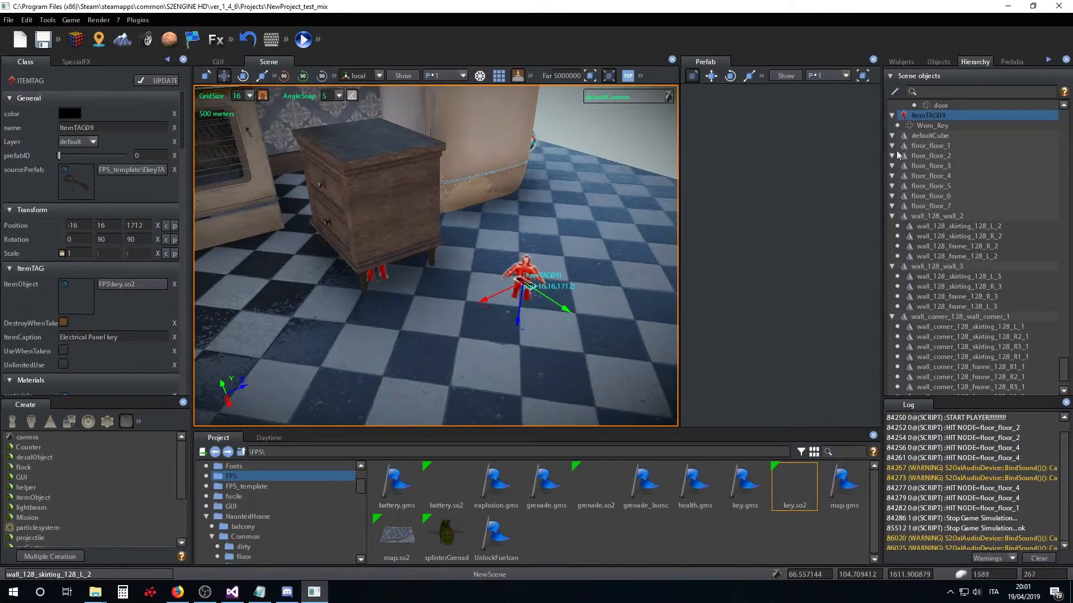
click(895, 92)
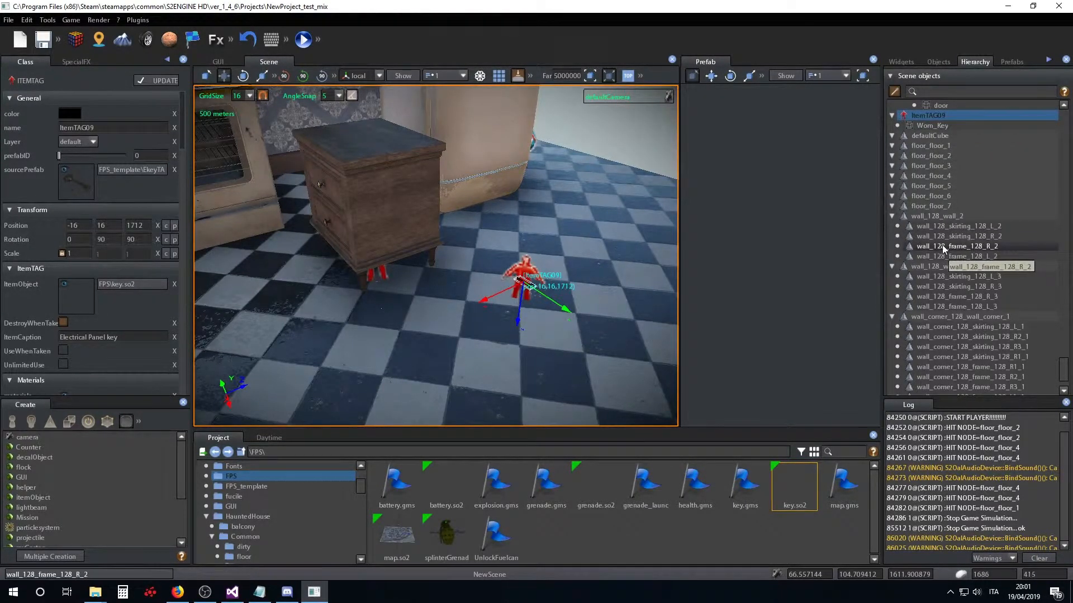
scroll(943, 249, up, 8)
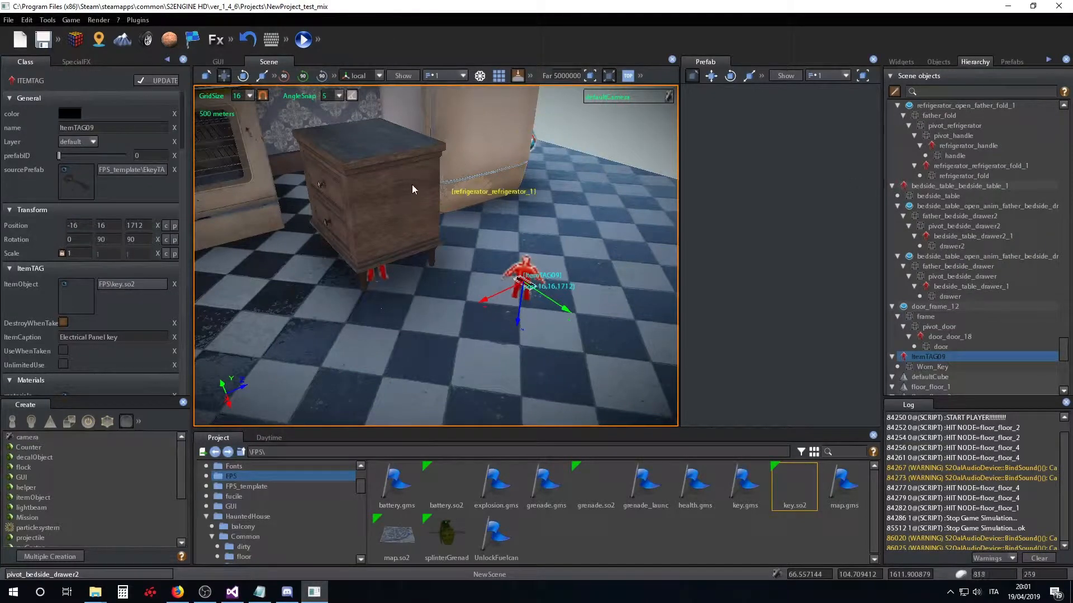
right_drag(425, 186, 475, 186)
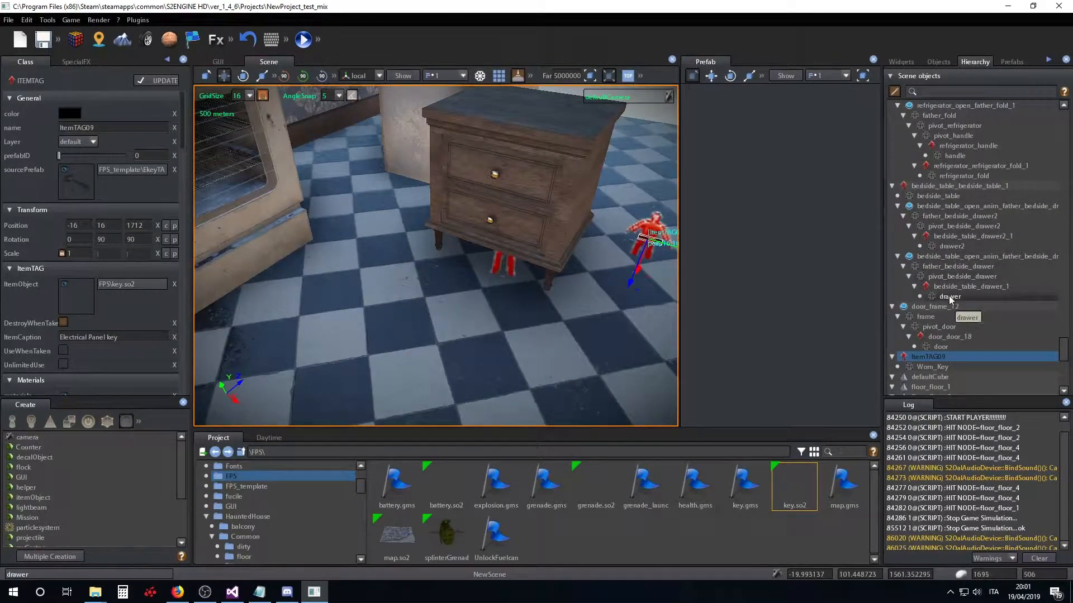
click(956, 238)
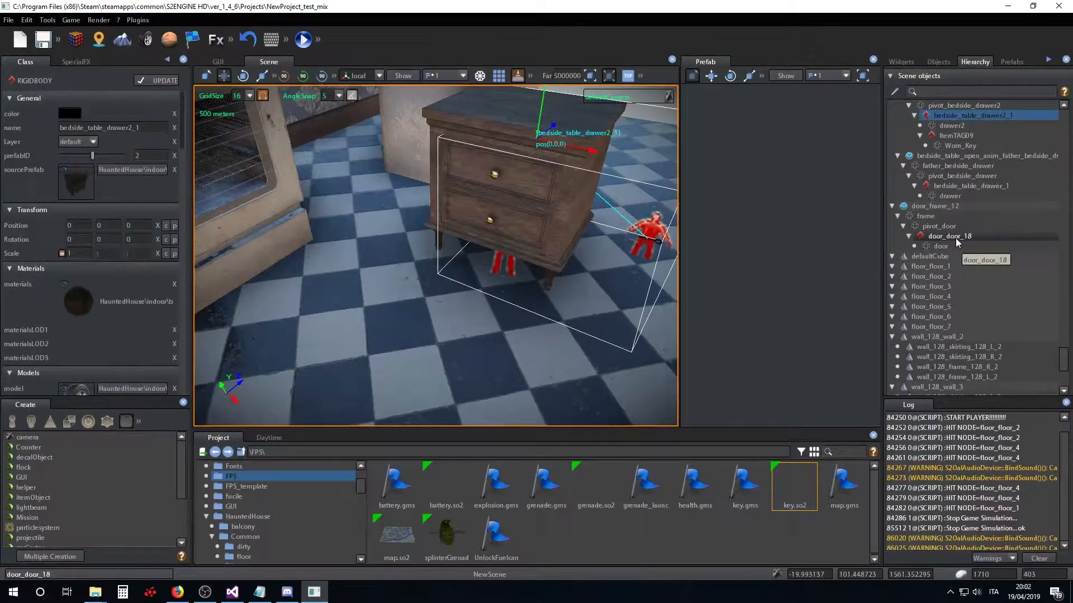
scroll(965, 281, up, 1)
scroll(966, 280, up, 3)
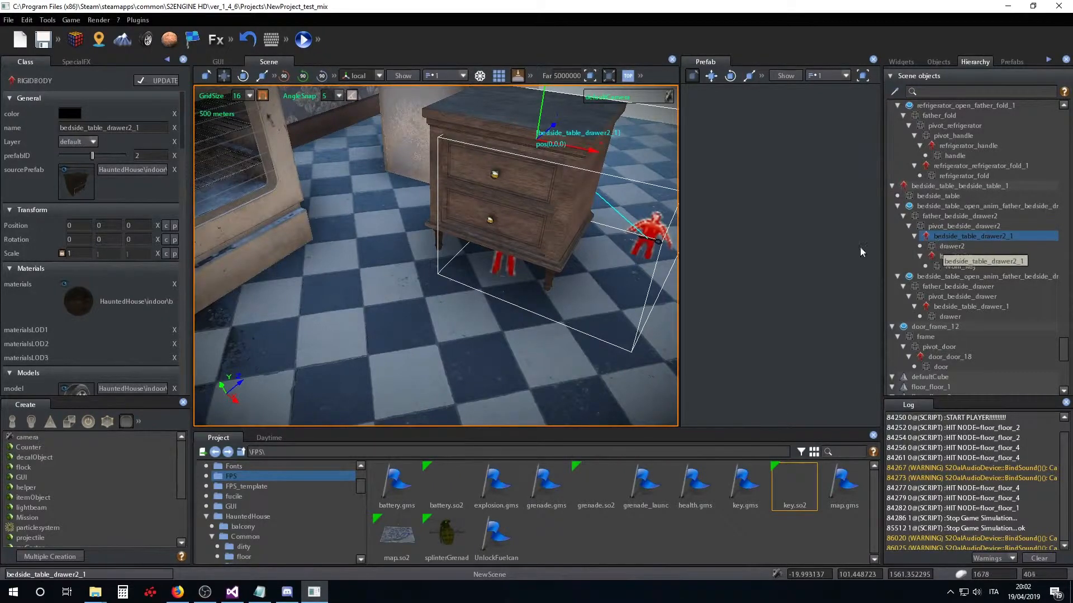
Send the ACTION message to the bedside table's drawer2 switch to open its upper drawer in the scene
right_drag(624, 251, 601, 254)
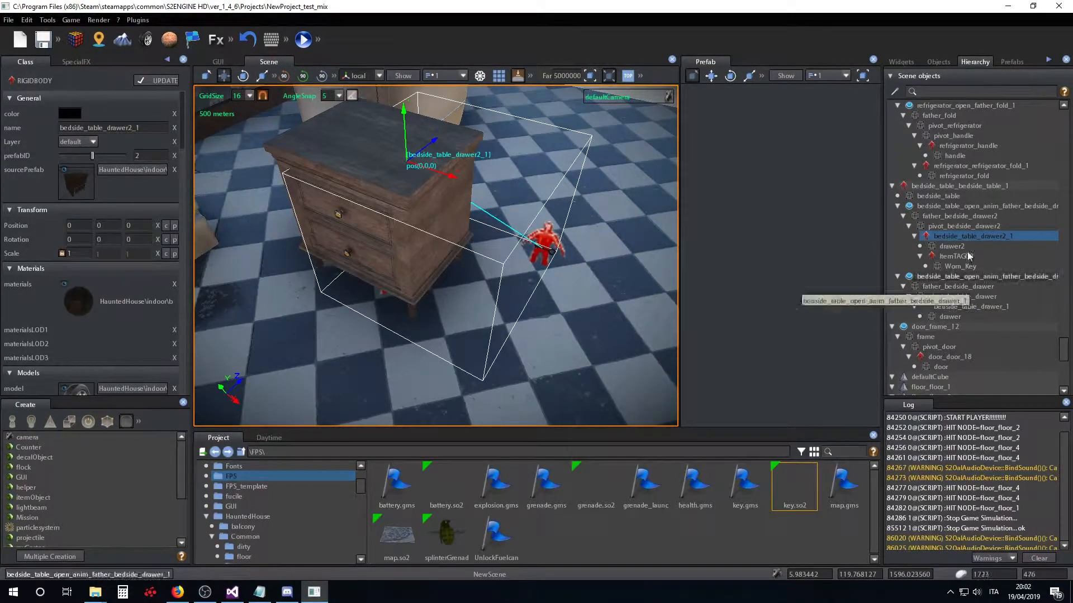
click(970, 207)
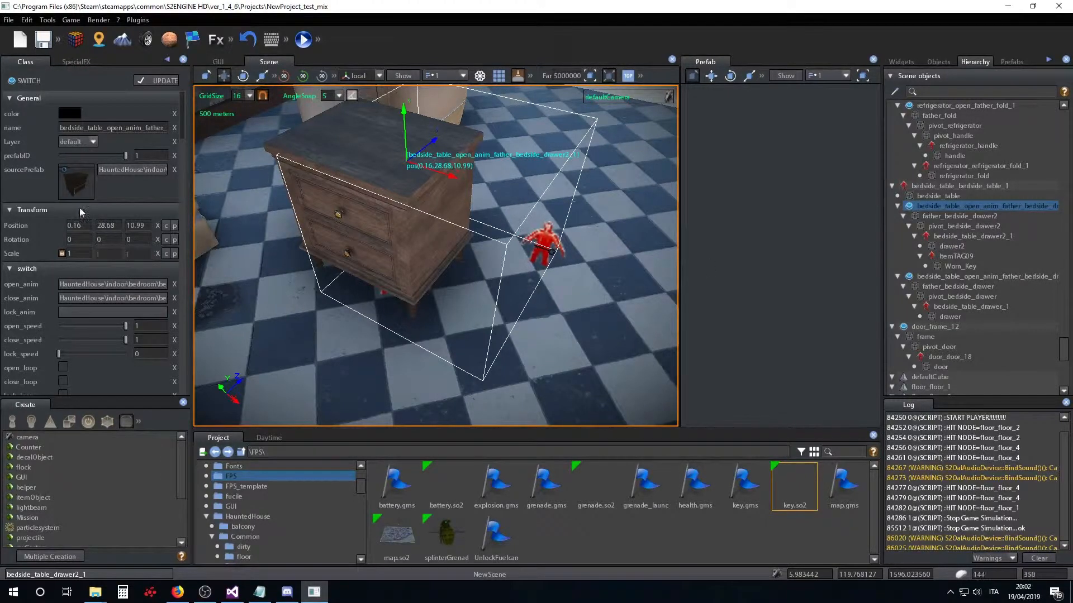
scroll(89, 185, down, 10)
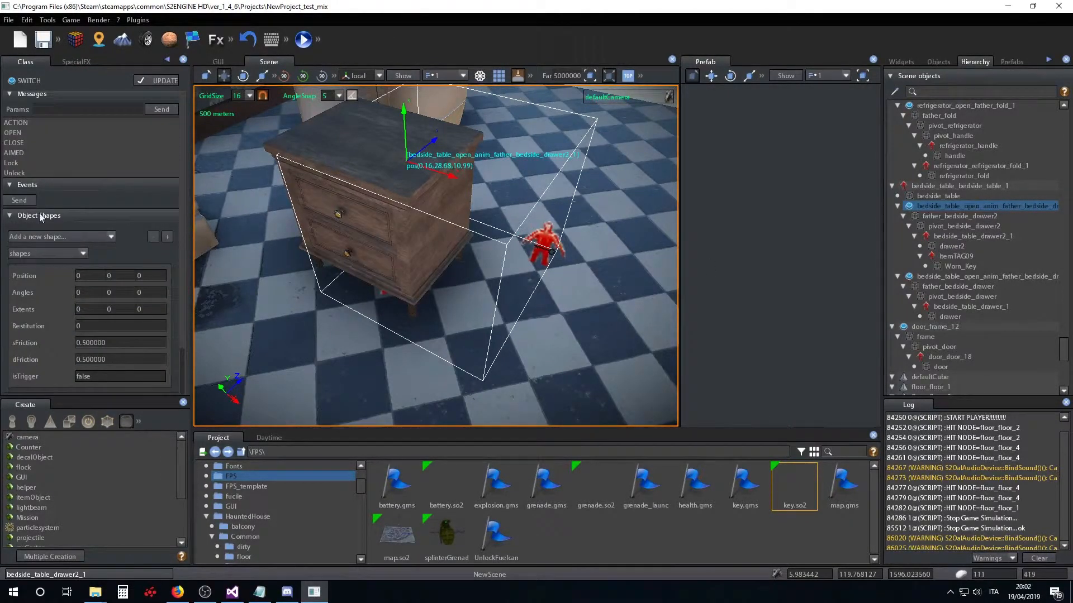
click(28, 124)
click(156, 109)
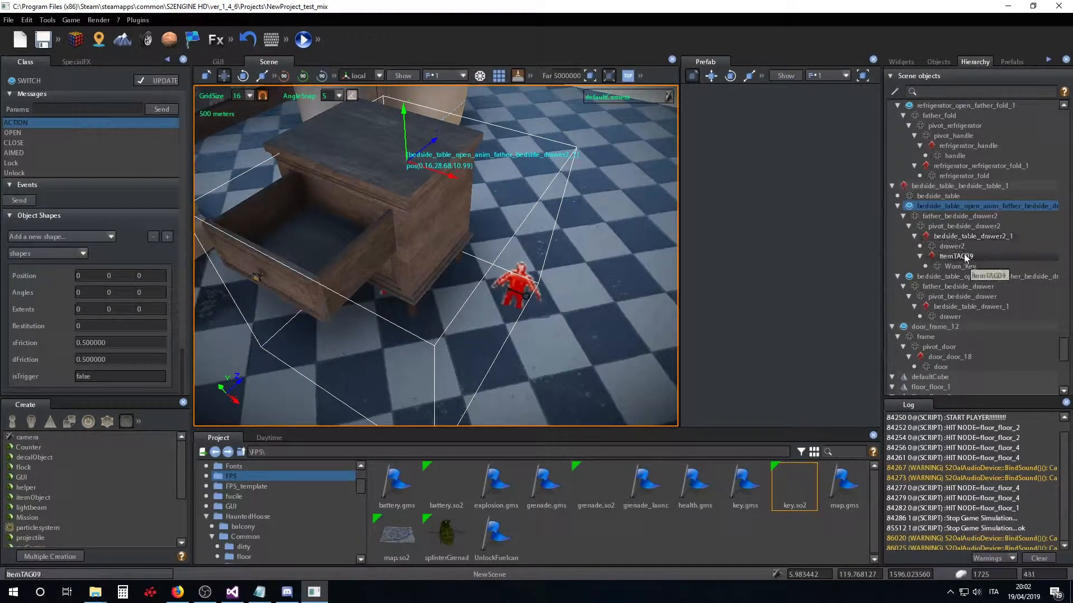
Move the ItemTAG09 key from beside the bedside table towards the open drawer, to position 16, -32, 16
click(955, 256)
scroll(321, 241, up, 3)
middle_drag(316, 243, 373, 232)
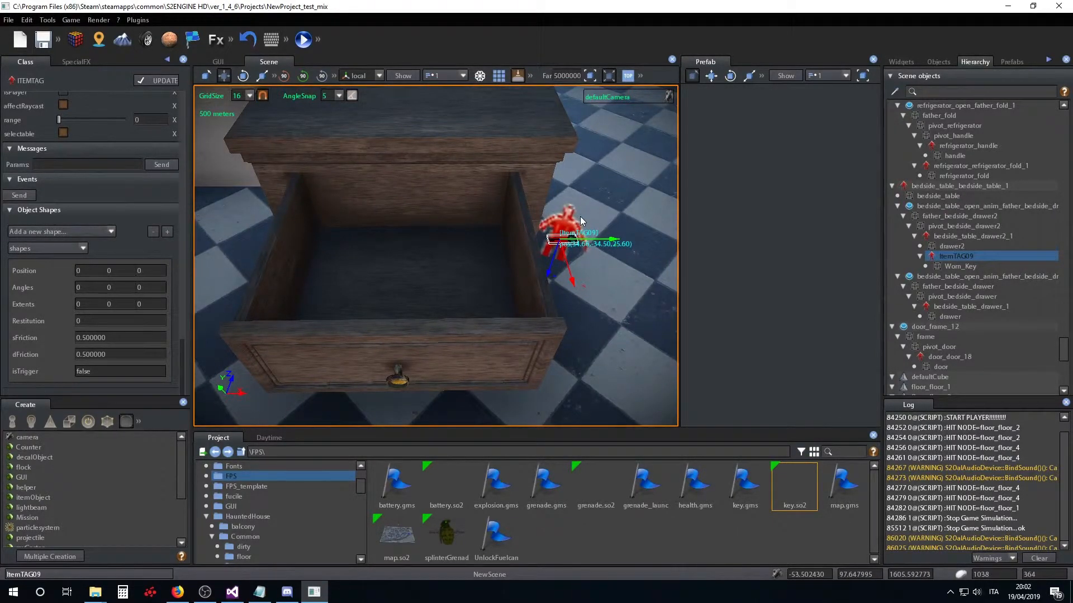
drag(597, 238, 582, 240)
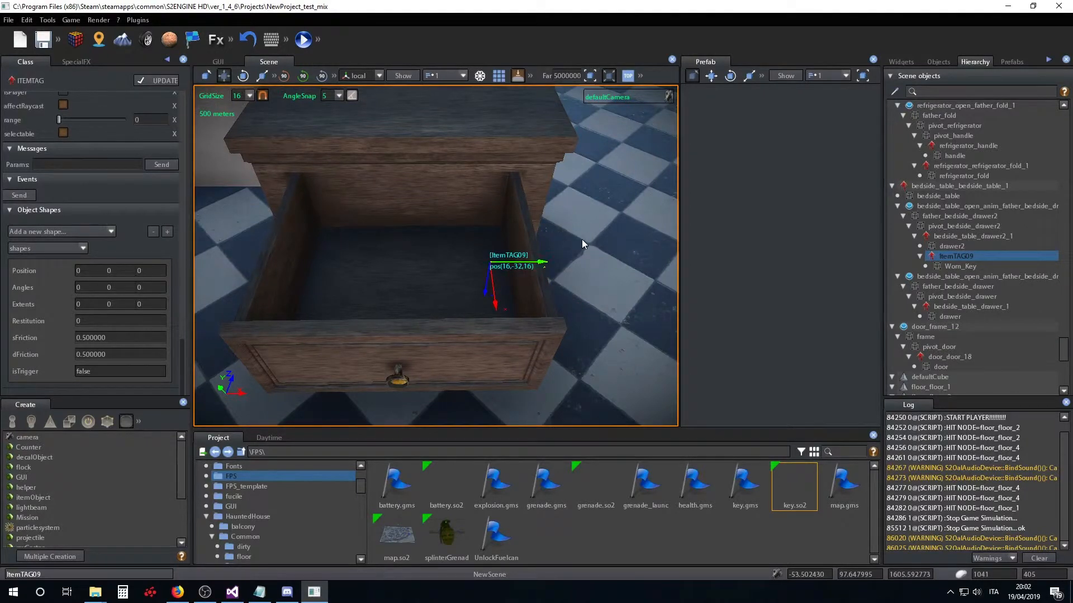
Turn off grid snapping and place the ItemTAG09 key on the open drawer's floor near its front, at about -4, -2, -17
click(263, 96)
drag(524, 263, 479, 267)
key(d)
right_drag(526, 272, 419, 258)
drag(477, 281, 420, 153)
right_drag(420, 152, 525, 215)
key(w)
drag(467, 211, 426, 215)
right_drag(426, 214, 254, 214)
key(d)
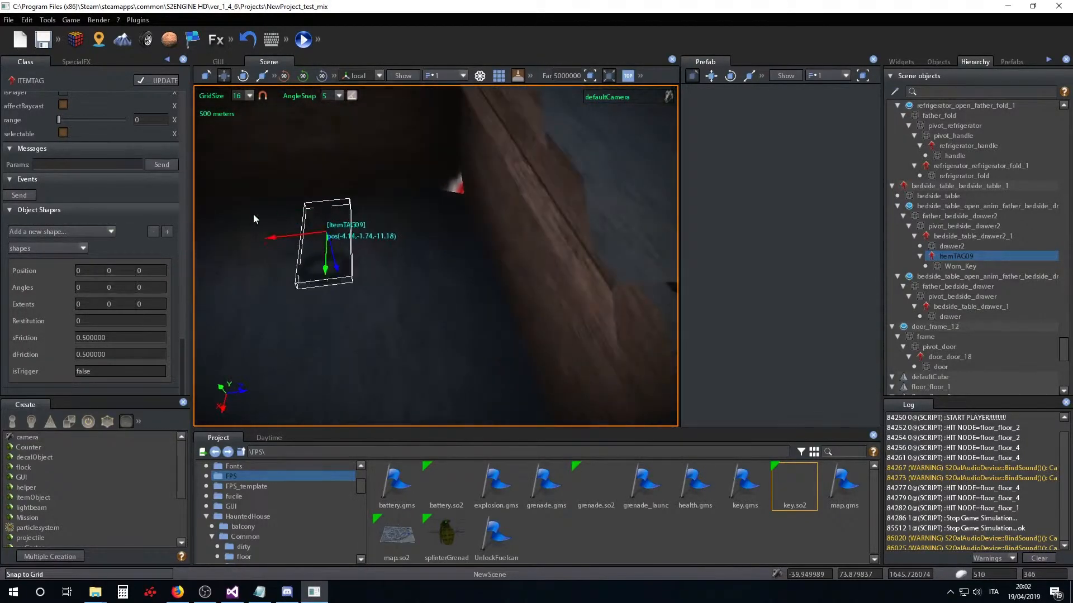
drag(291, 237, 191, 246)
right_drag(313, 237, 398, 257)
key(s)
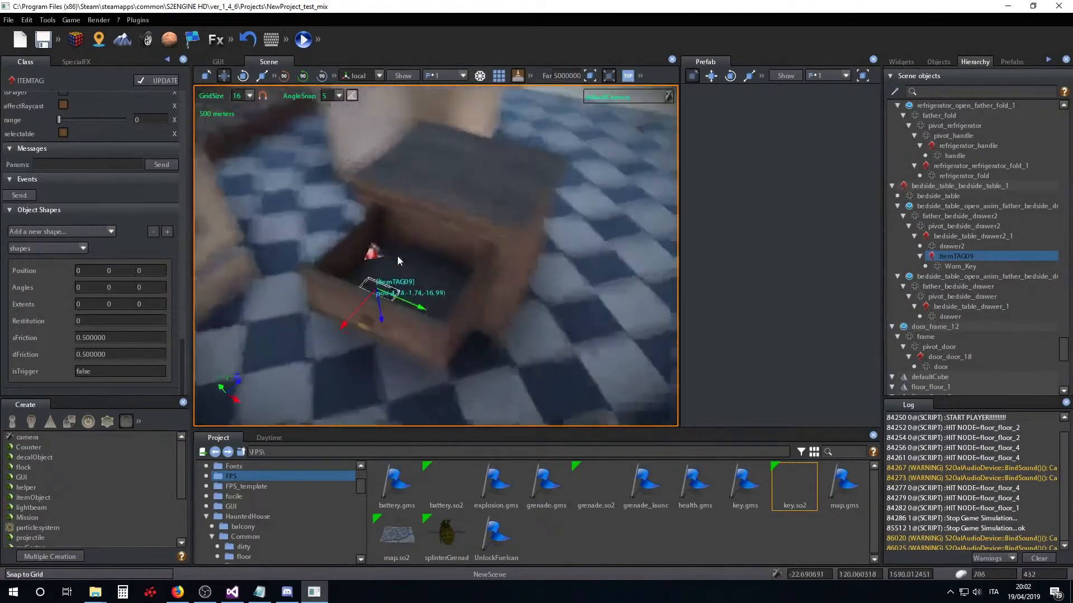
Send the ACTION message to the drawer2 switch again to close the drawer with the key inside
double_click(984, 205)
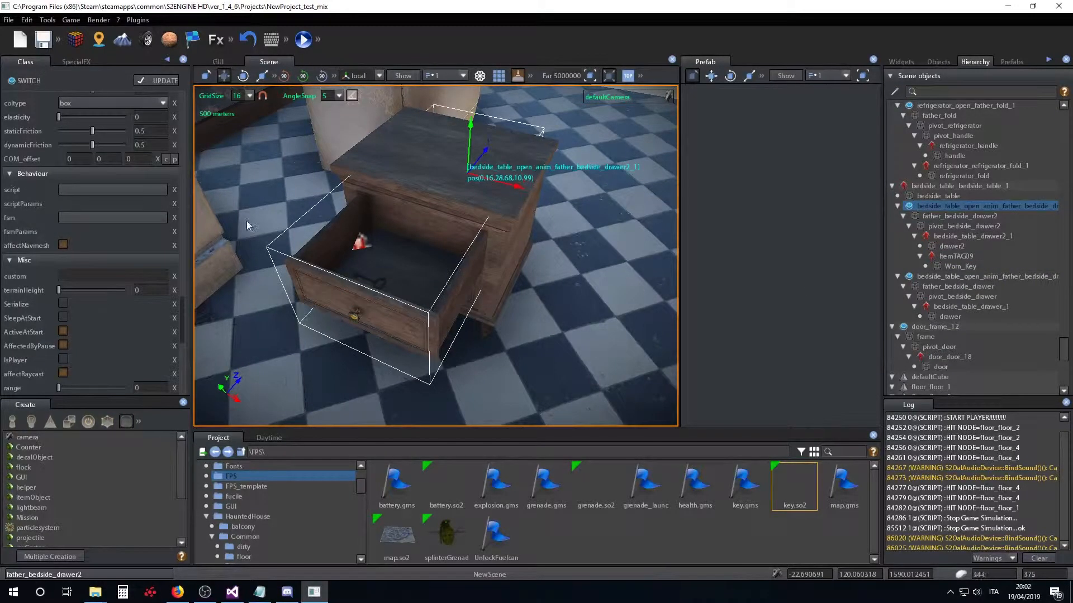
scroll(94, 282, down, 5)
click(51, 182)
click(160, 169)
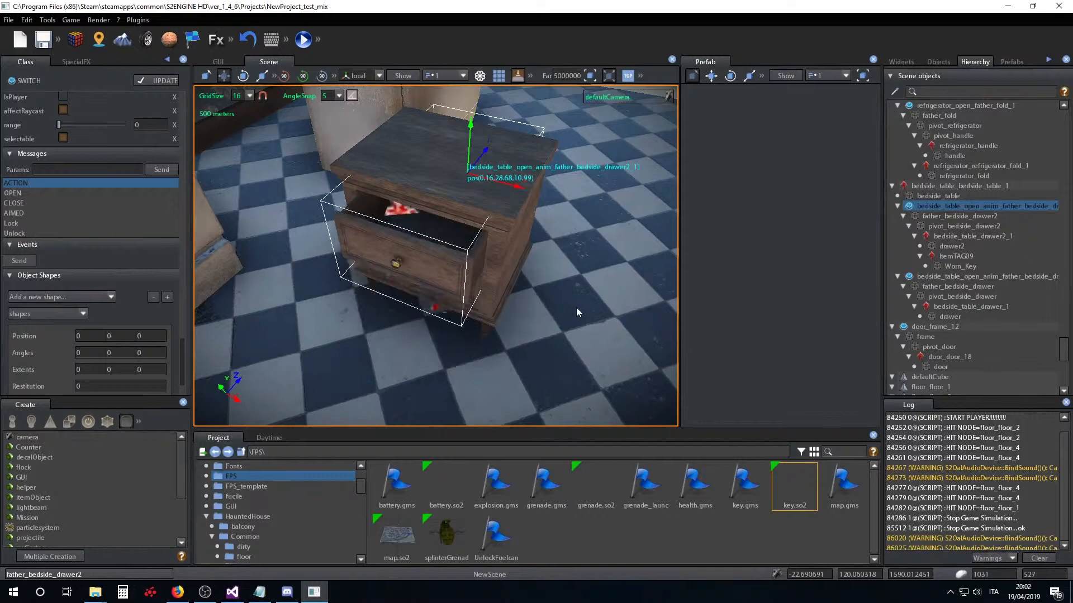
Start the game simulation near the bedside table and open its upper drawer with the player
right_drag(574, 316, 354, 260)
key(F5)
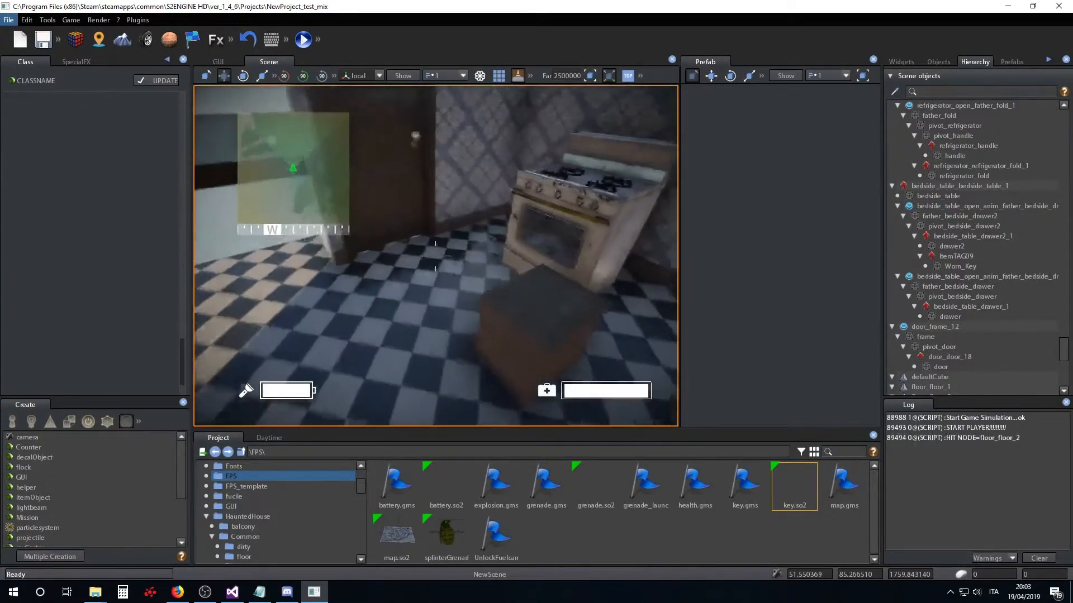
key(w)
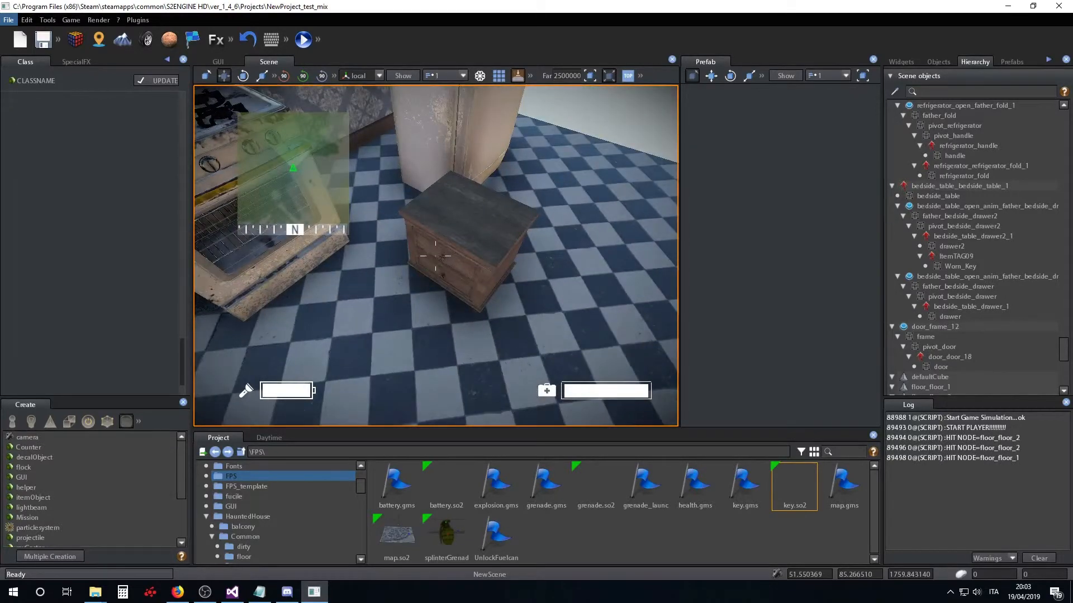
click(436, 255)
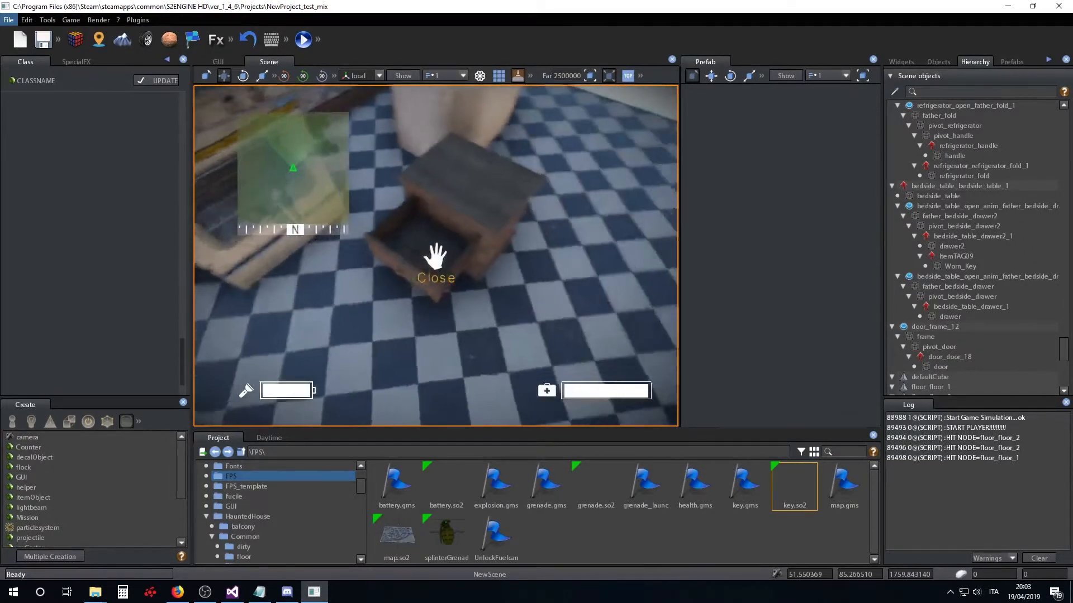